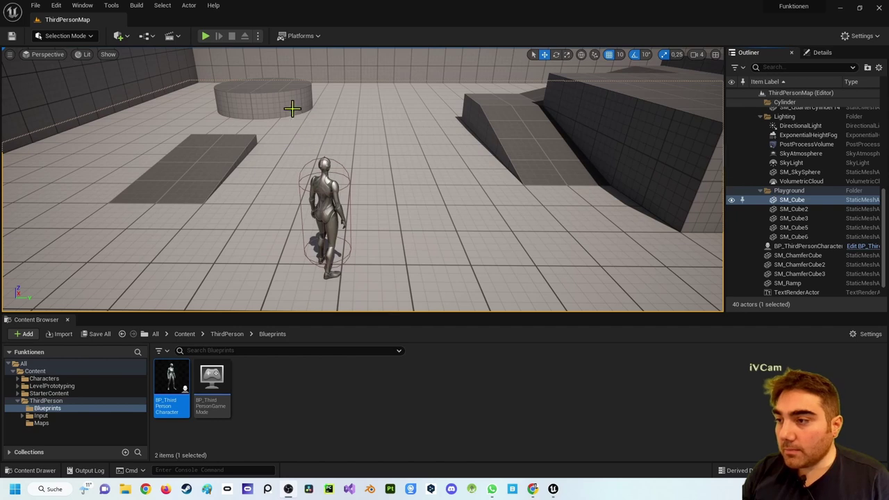
# Step: Select the third-person character in the level and find BP_ThirdPersonCharacter in the Content Browser
pyautogui.moveTo(292, 108); pyautogui.dragTo(302, 114, button='right')
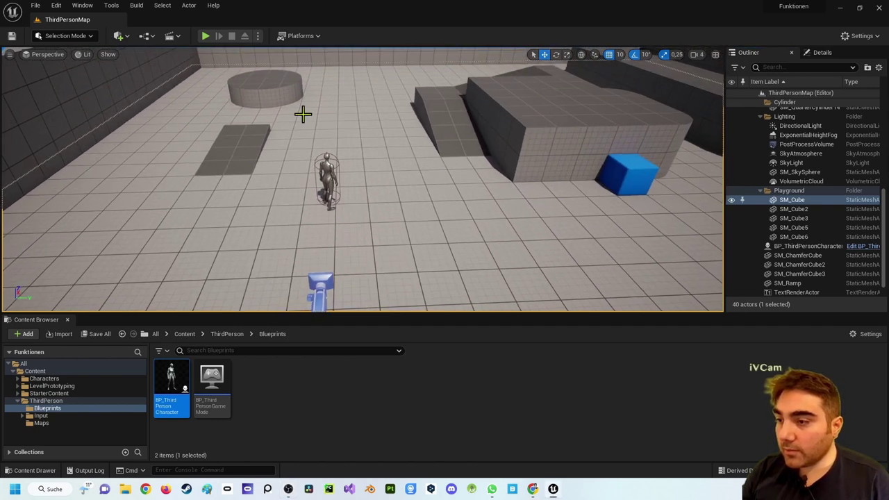
pyautogui.click(326, 177)
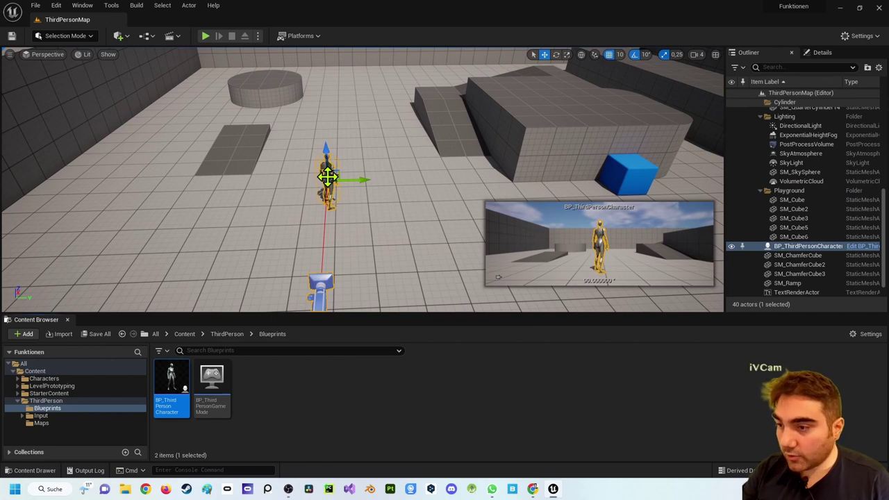
pyautogui.moveTo(171, 395)
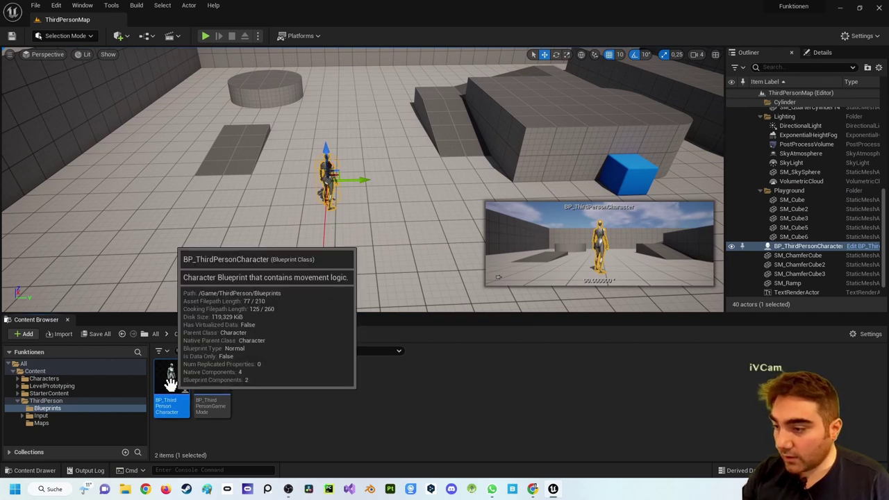
# Step: Open BP_ThirdPersonCharacter, dock its editor in the main window, and view the Event Graph nodes
pyautogui.doubleClick(175, 395)
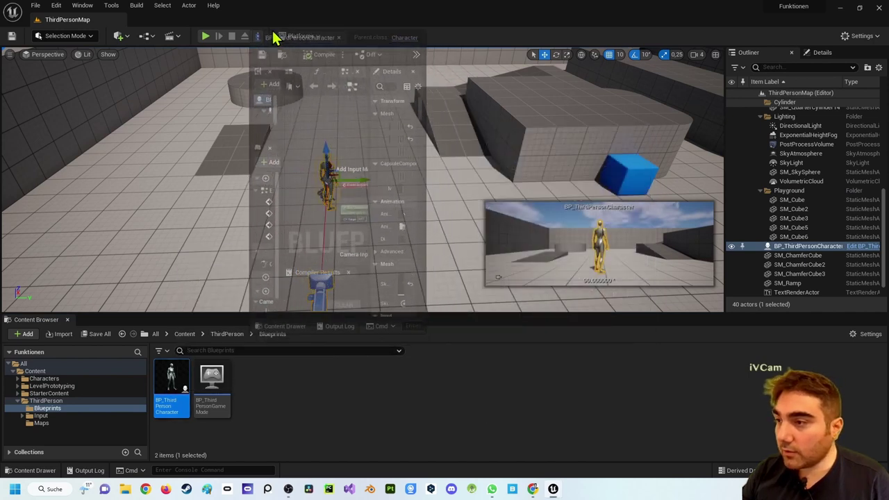
pyautogui.moveTo(541, 144); pyautogui.dragTo(267, 28)
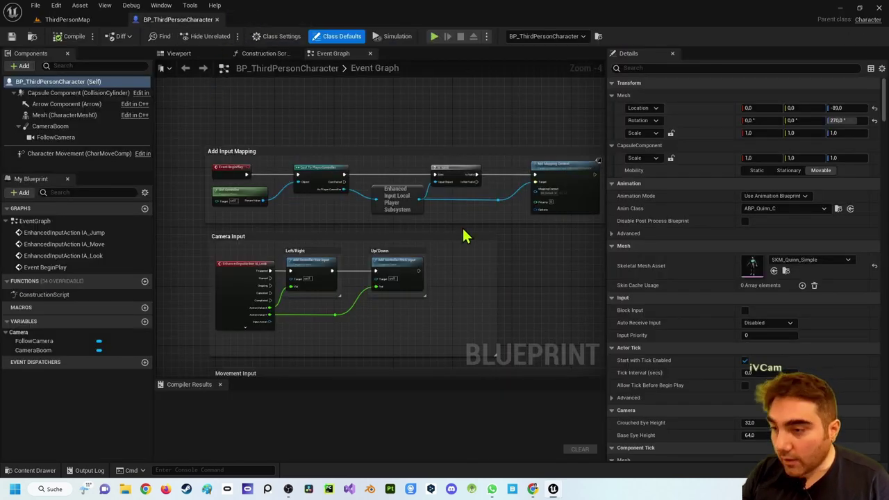
pyautogui.moveTo(465, 236)
pyautogui.mouseDown(button='right')
pyautogui.moveTo(266, 147)
pyautogui.moveTo(332, 194)
pyautogui.mouseUp(button='right')
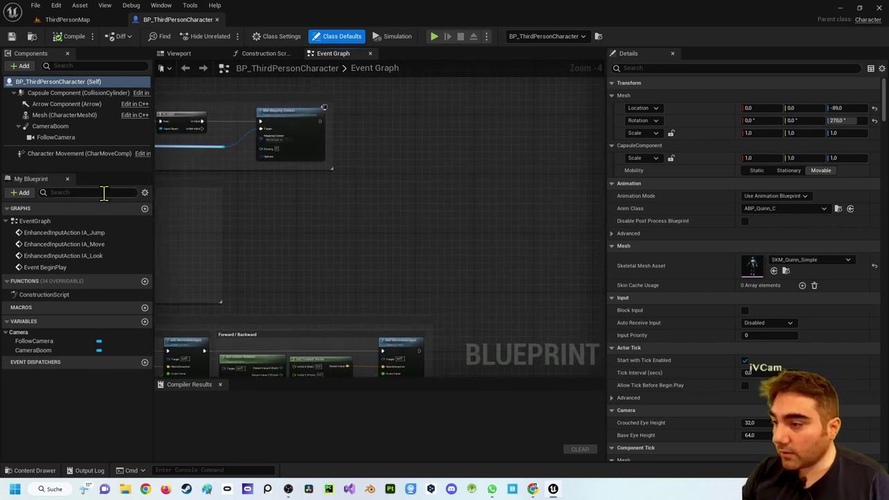
pyautogui.moveTo(149, 278)
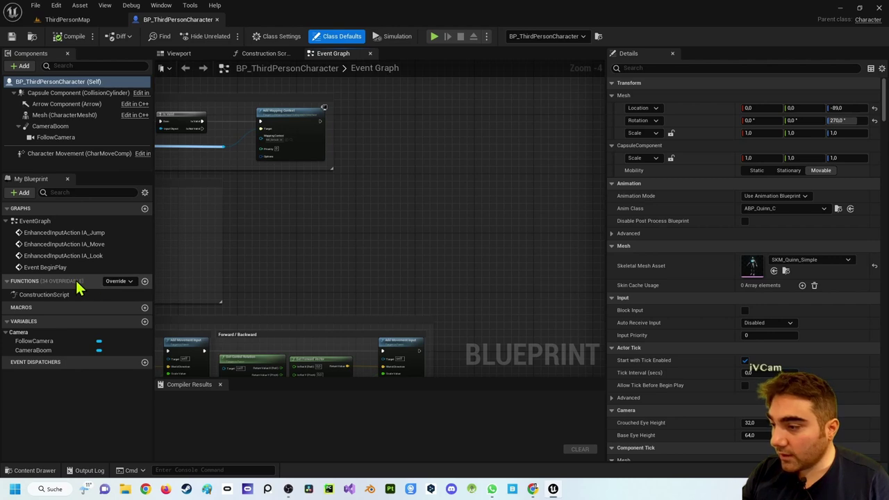
# Step: Add a new Blueprint function named MeineFunktion
pyautogui.click(145, 282)
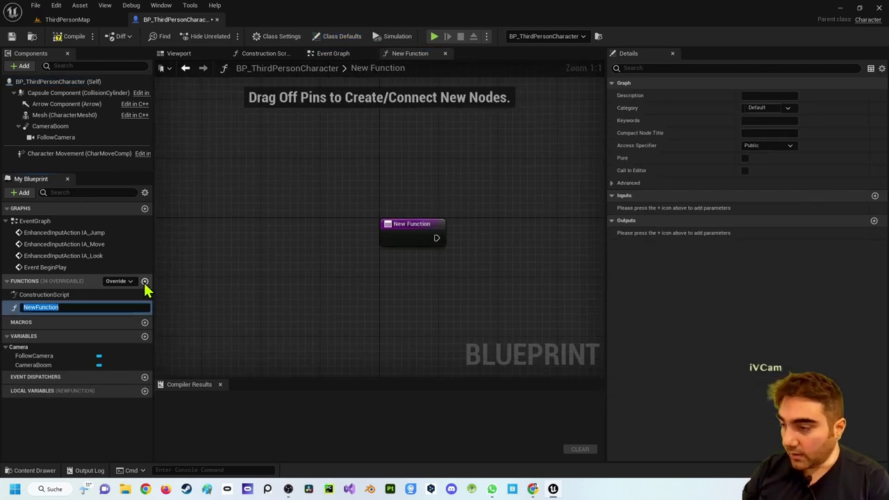
pyautogui.write('Meine')
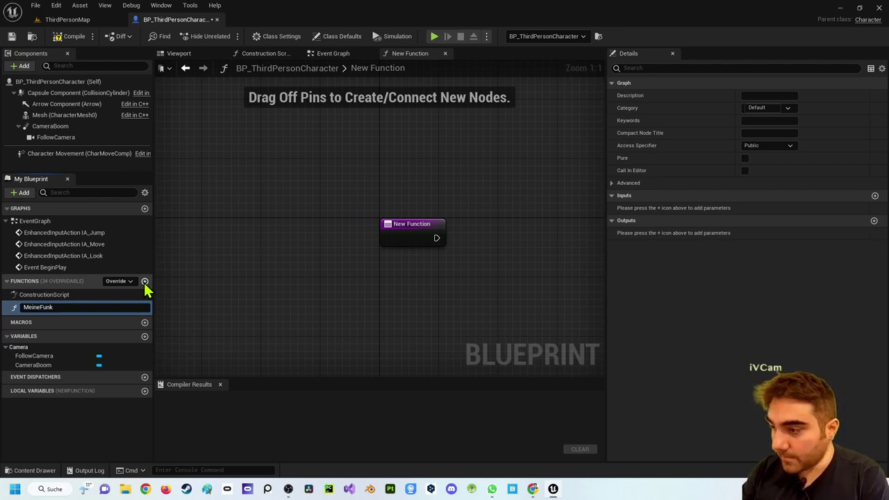
pyautogui.press('Return')
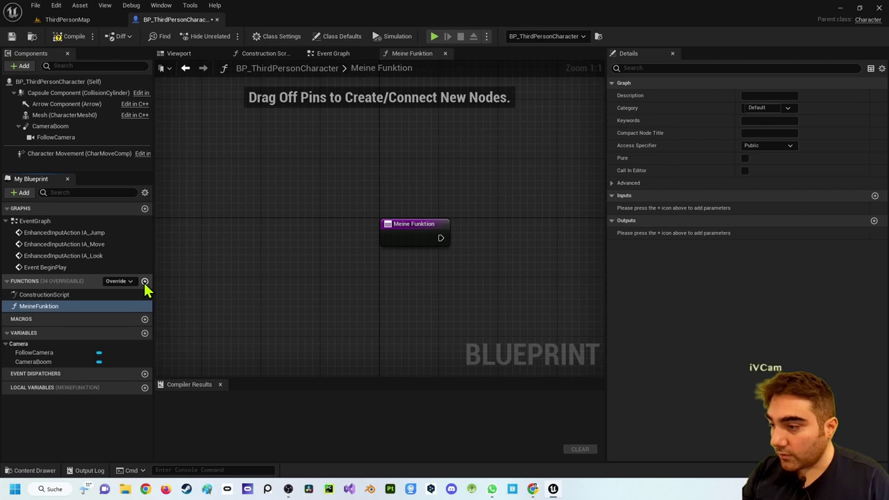
# Step: Wire a Print String node from the function entry printing 'Das ist meine Funktion'
pyautogui.moveTo(445, 185); pyautogui.dragTo(285, 127, button='right')
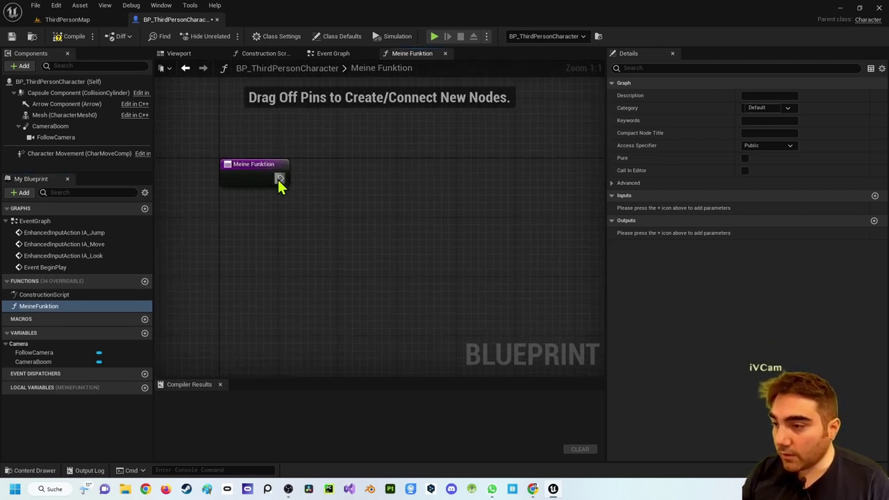
pyautogui.moveTo(280, 179); pyautogui.dragTo(408, 187)
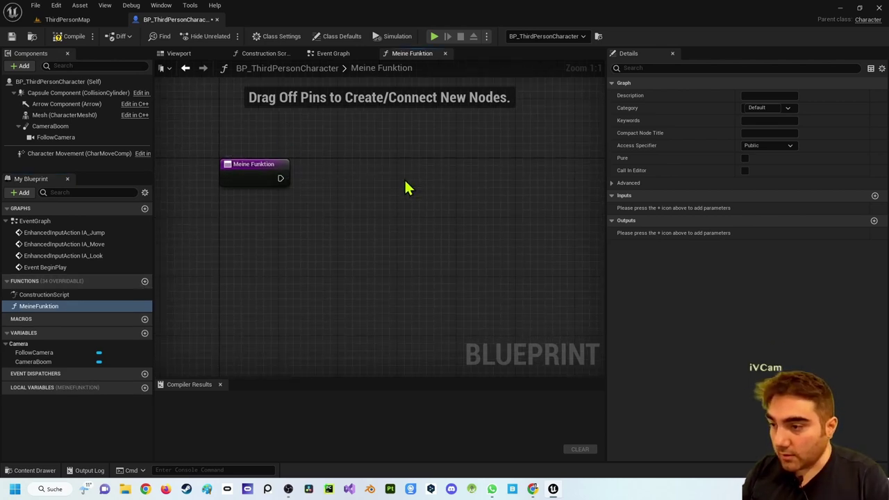
pyautogui.moveTo(280, 179); pyautogui.dragTo(412, 182)
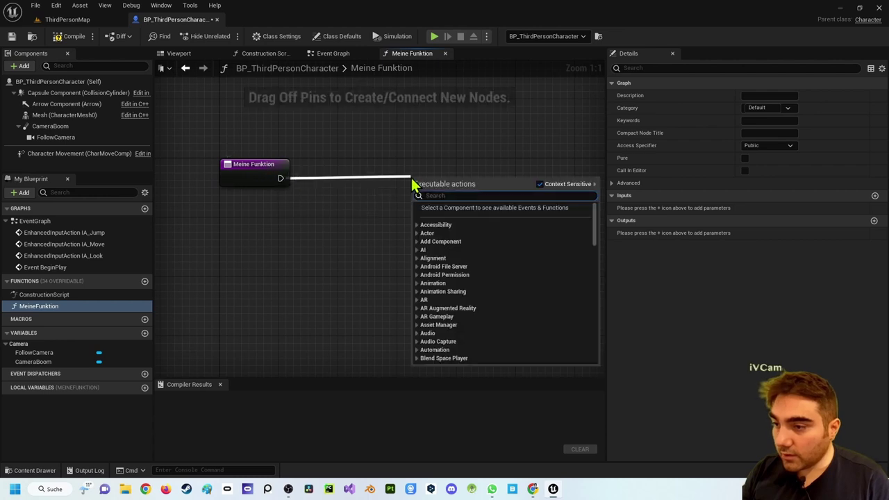
pyautogui.write('print string')
pyautogui.press('Return')
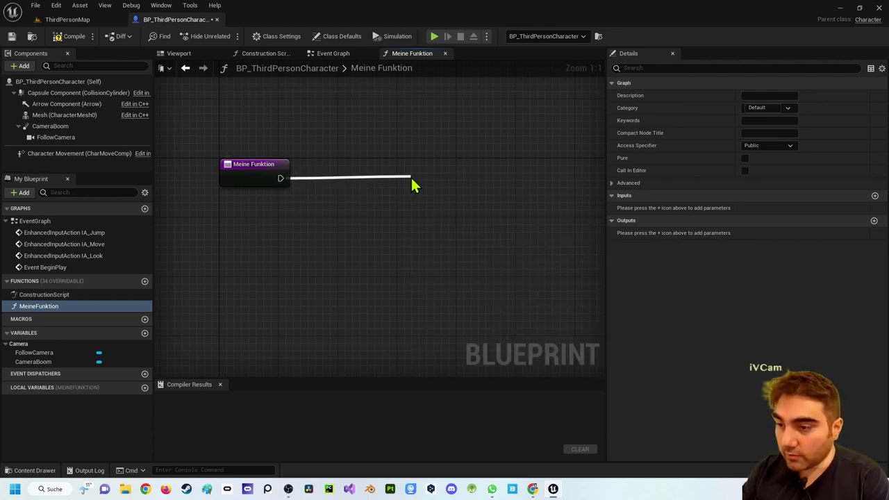
pyautogui.moveTo(451, 195); pyautogui.dragTo(466, 180)
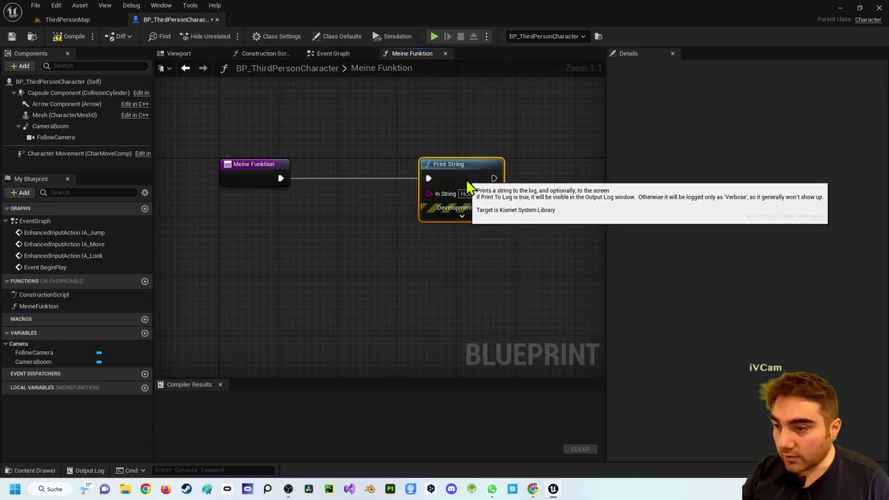
pyautogui.click(467, 194)
pyautogui.write('Da')
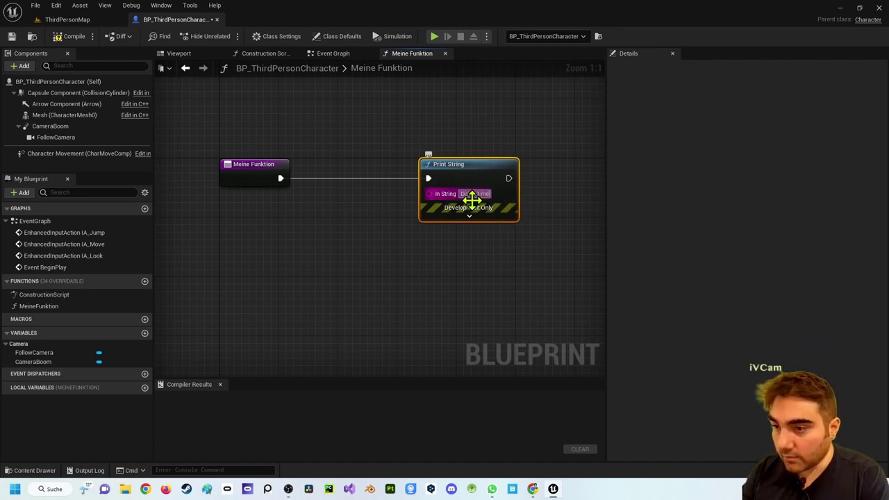
pyautogui.write('s ist meine Funkt')
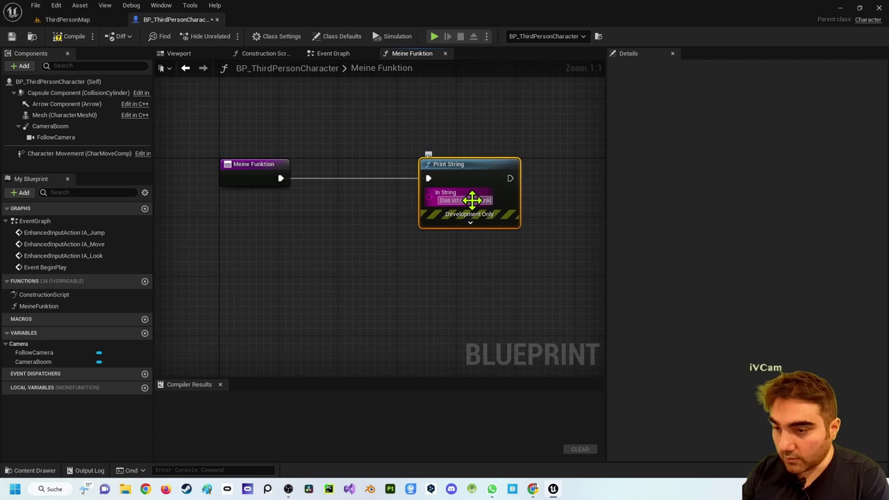
pyautogui.write('ion')
pyautogui.press('Return')
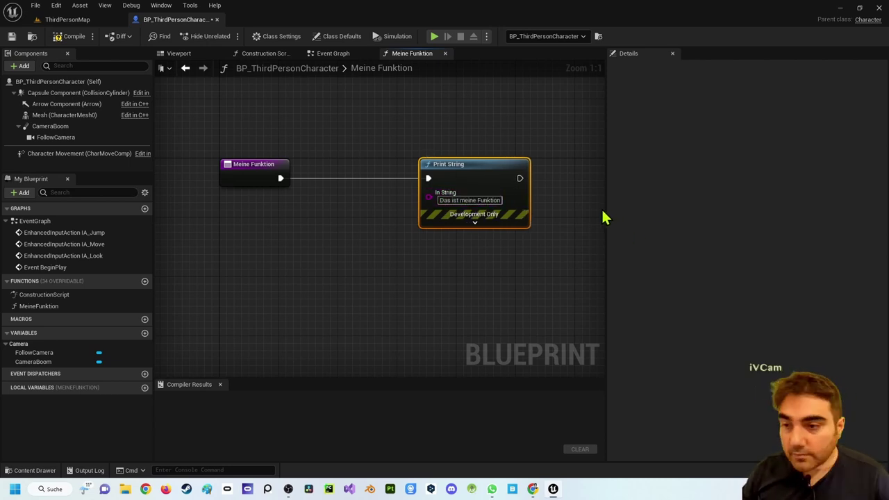
# Step: Compile the character Blueprint and go back to the Event Graph
pyautogui.click(70, 36)
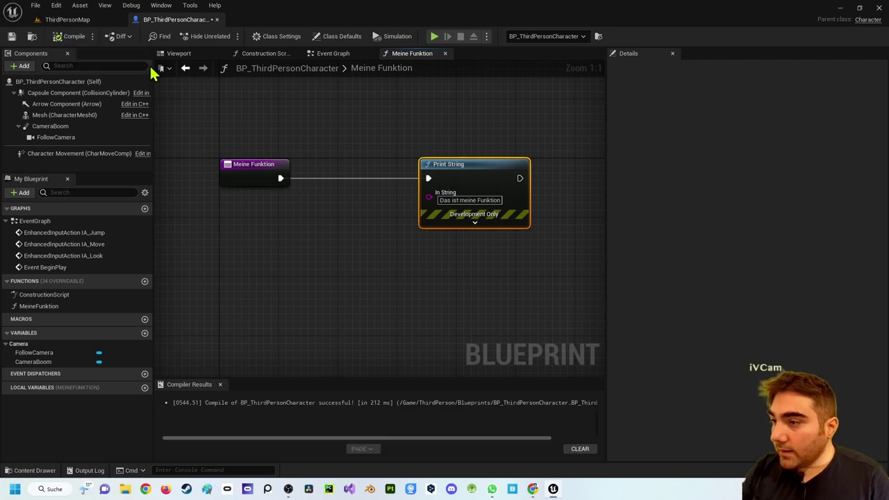
pyautogui.click(331, 53)
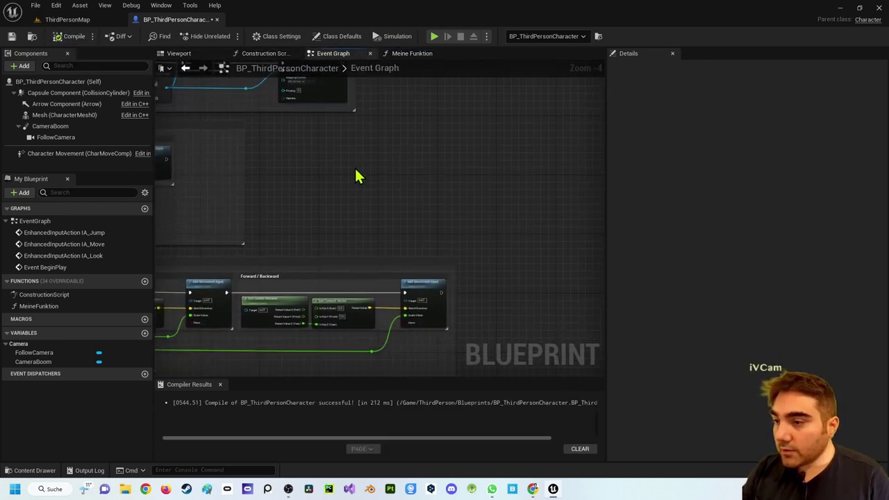
pyautogui.moveTo(351, 166); pyautogui.dragTo(361, 177, button='right')
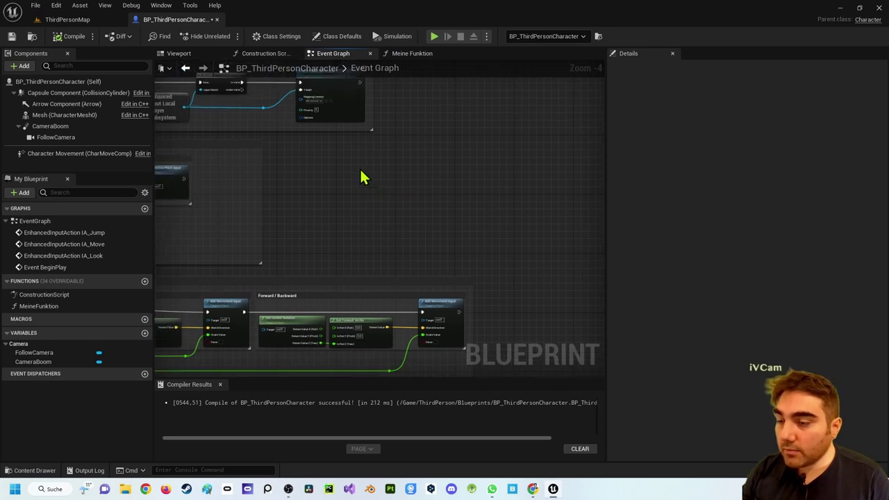
# Step: Add a Debug Key 1 event node to the Event Graph
pyautogui.rightClick(361, 171)
pyautogui.write('b')
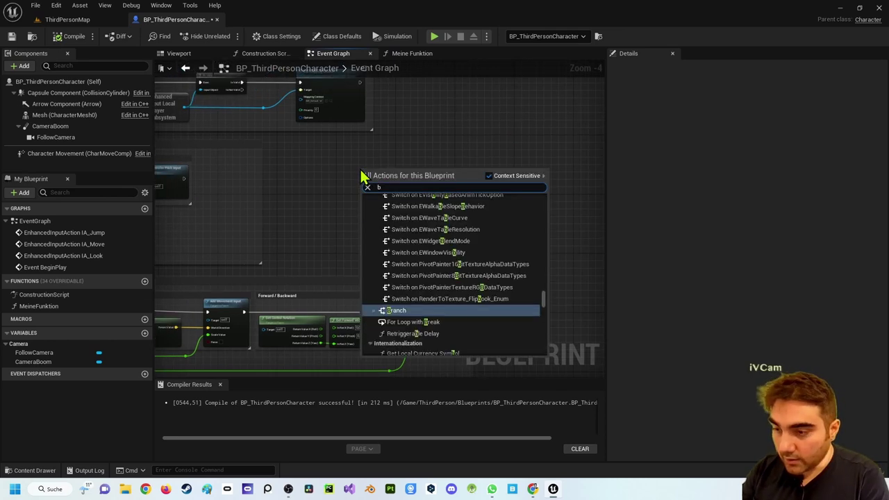
pyautogui.press('BackSpace')
pyautogui.write('1 ke')
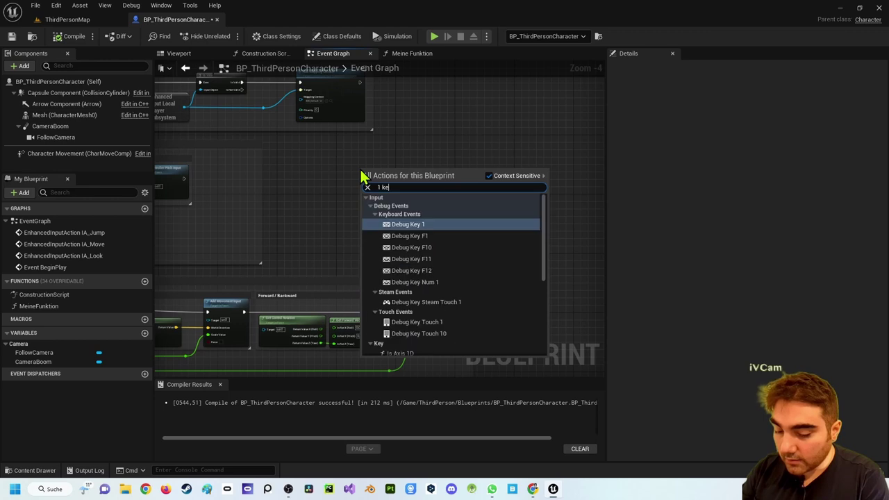
pyautogui.press('Return')
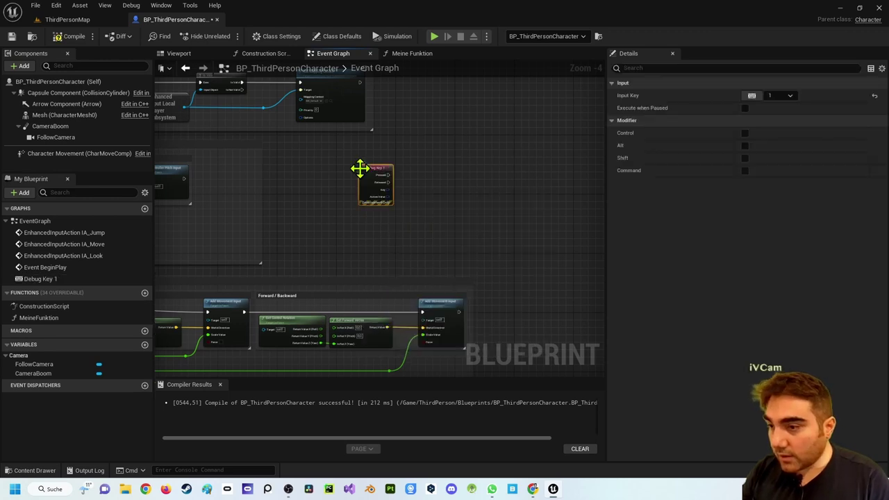
pyautogui.scroll(4, 455, 205)
pyautogui.moveTo(455, 205); pyautogui.dragTo(407, 206, button='right')
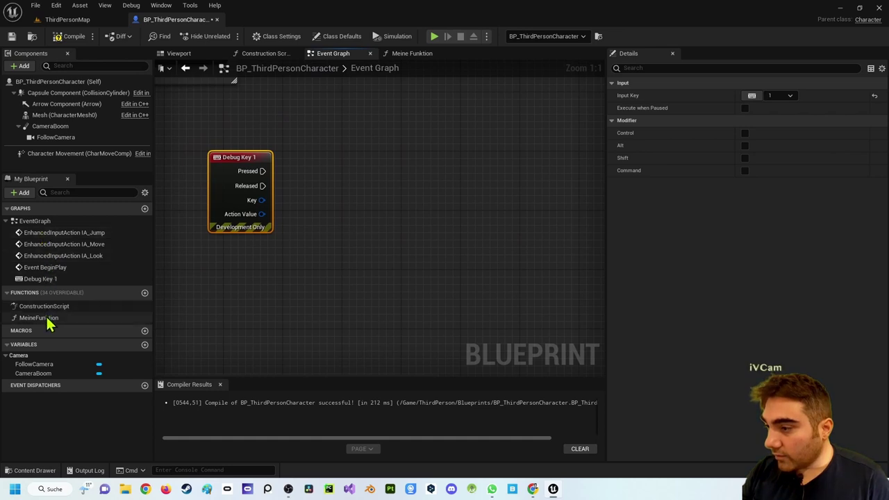
# Step: Call Meine Funktion from Debug Key 1's Pressed output and recompile
pyautogui.moveTo(46, 317); pyautogui.dragTo(347, 156)
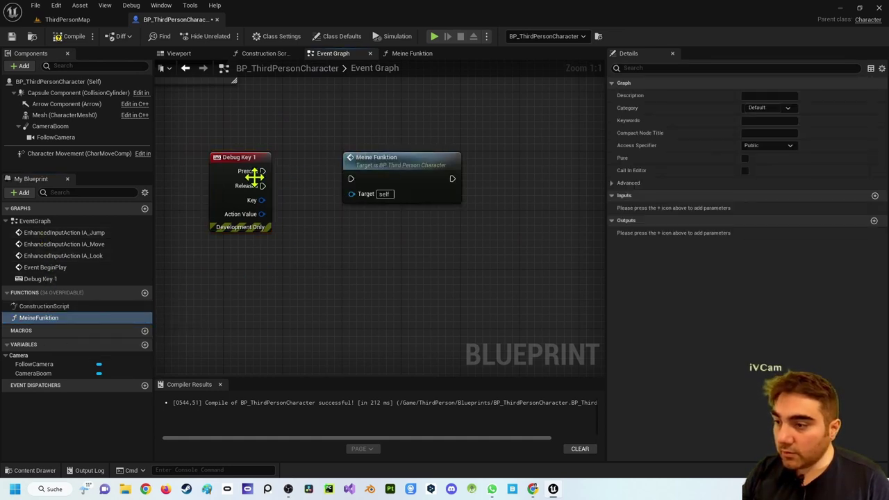
pyautogui.moveTo(263, 171)
pyautogui.mouseDown()
pyautogui.moveTo(351, 179)
pyautogui.moveTo(350, 172)
pyautogui.mouseUp()
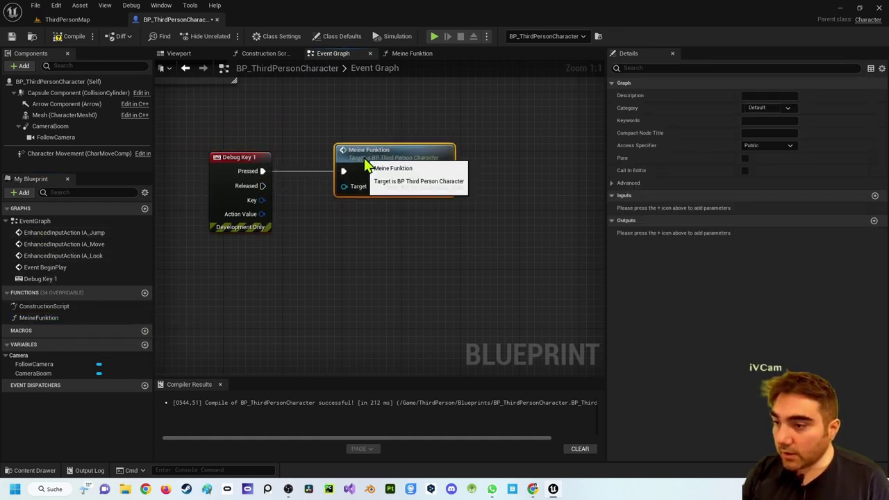
pyautogui.click(331, 254)
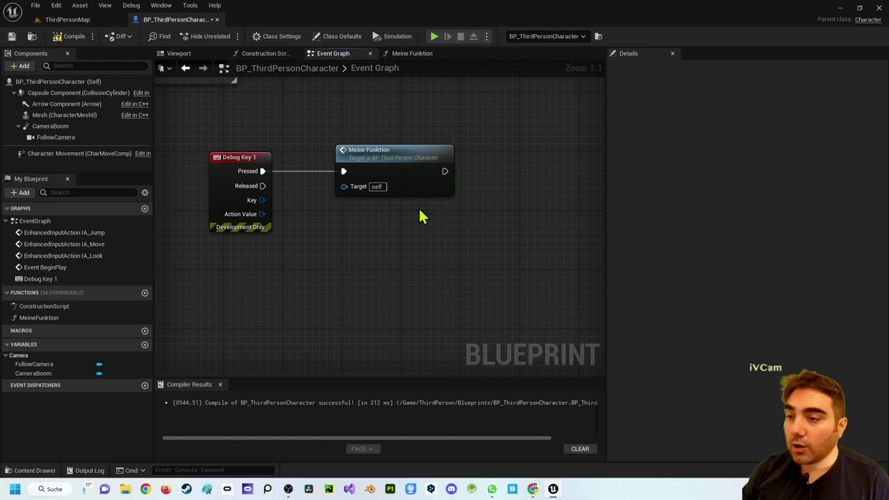
pyautogui.click(71, 36)
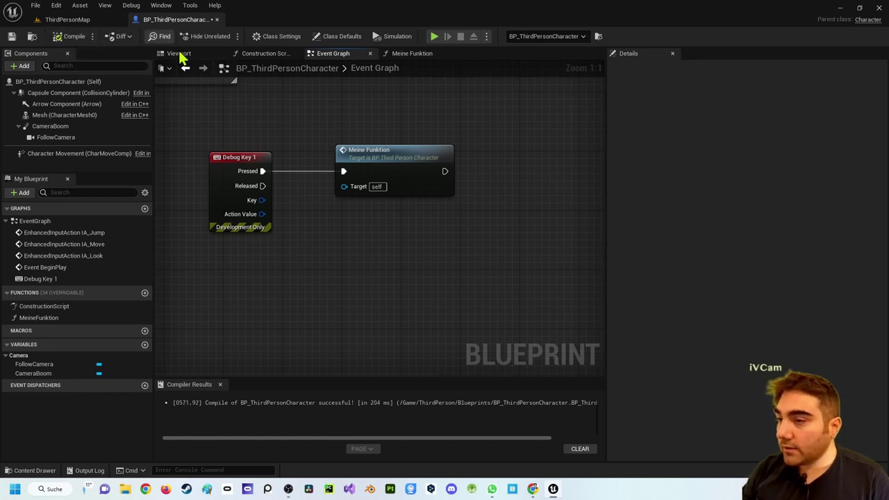
pyautogui.click(434, 38)
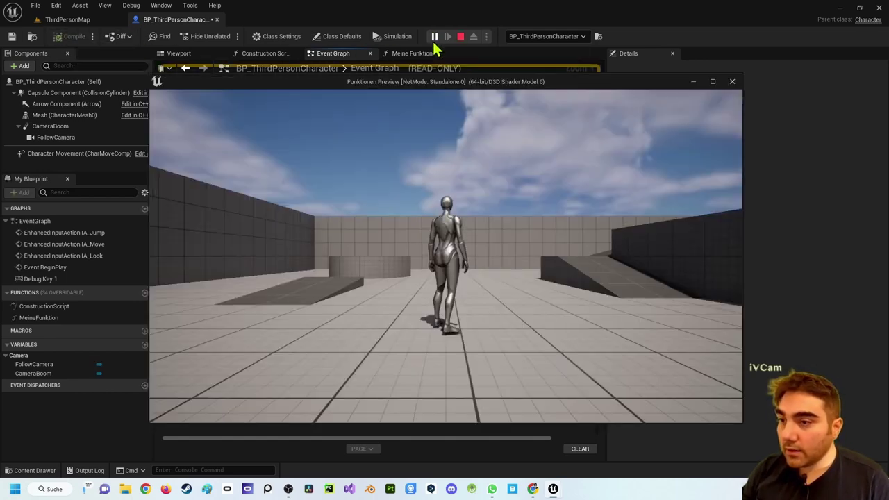
pyautogui.click(438, 98)
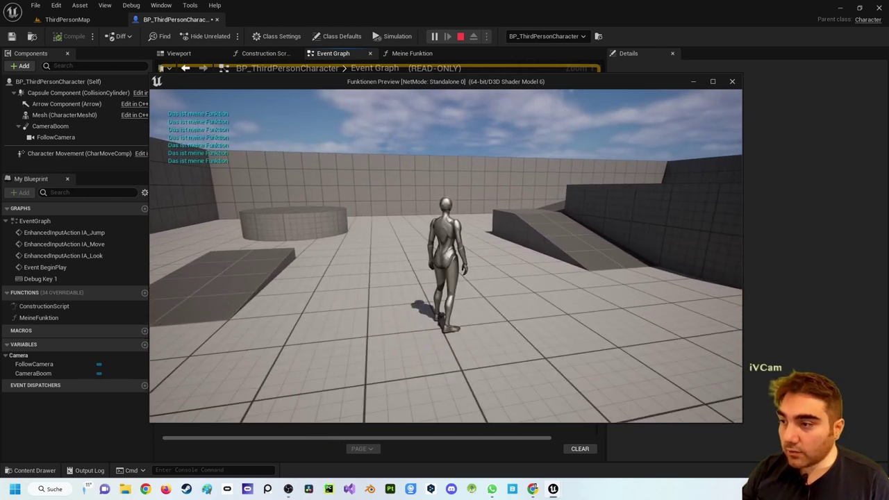
pyautogui.press('Escape')
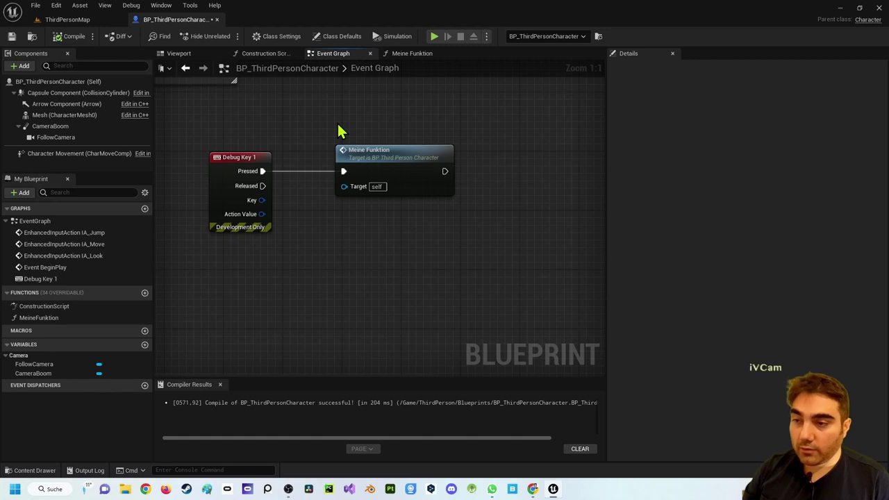
# Step: Open the ThirdPersonMap Level Blueprint through the level editor's Blueprints dropdown
pyautogui.click(77, 21)
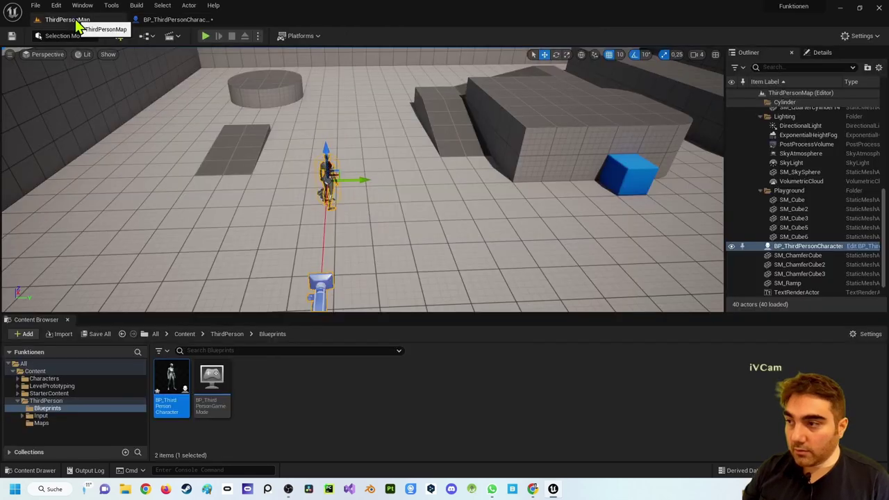
pyautogui.click(147, 37)
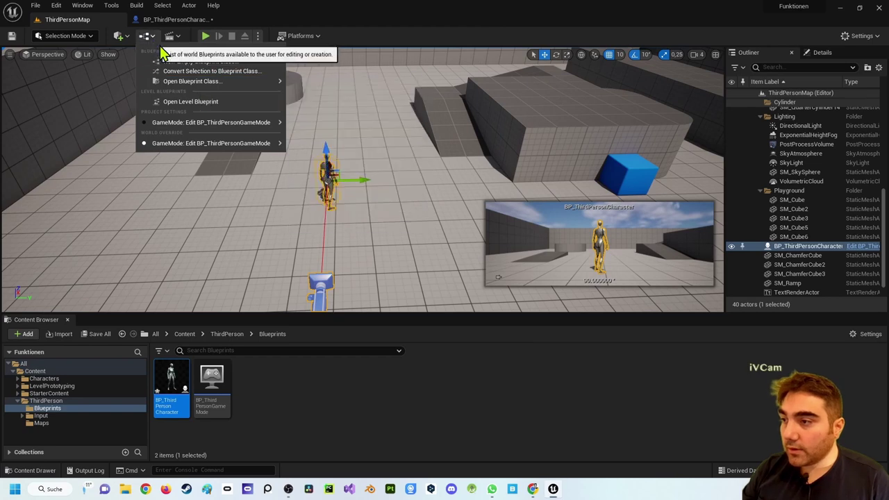
pyautogui.click(188, 102)
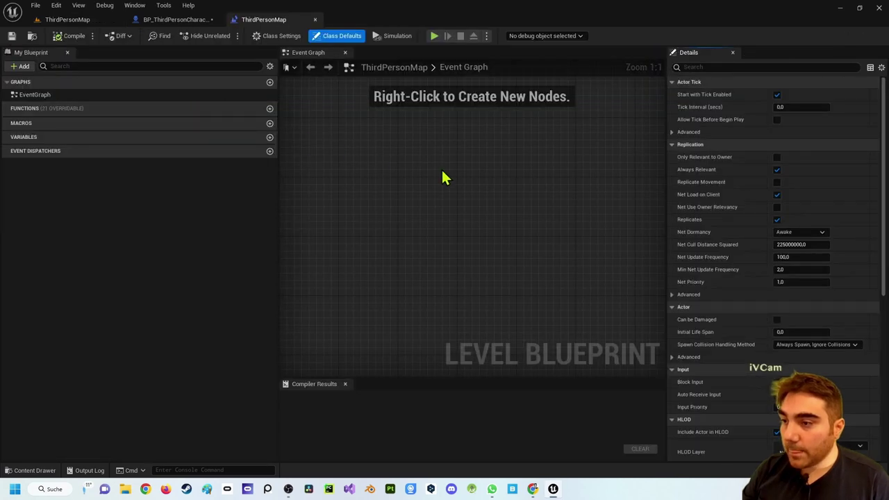
# Step: Place an Event BeginPlay node in the Level Blueprint graph via a 'begin' search
pyautogui.rightClick(406, 170)
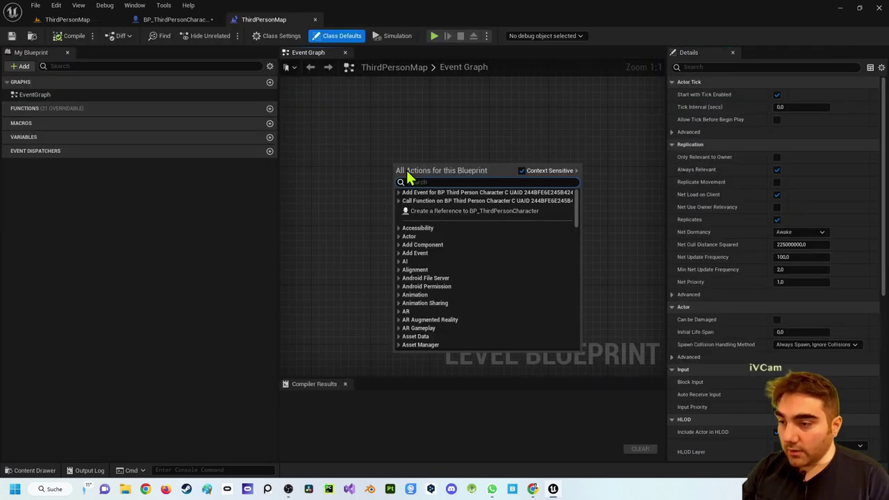
pyautogui.write('bein')
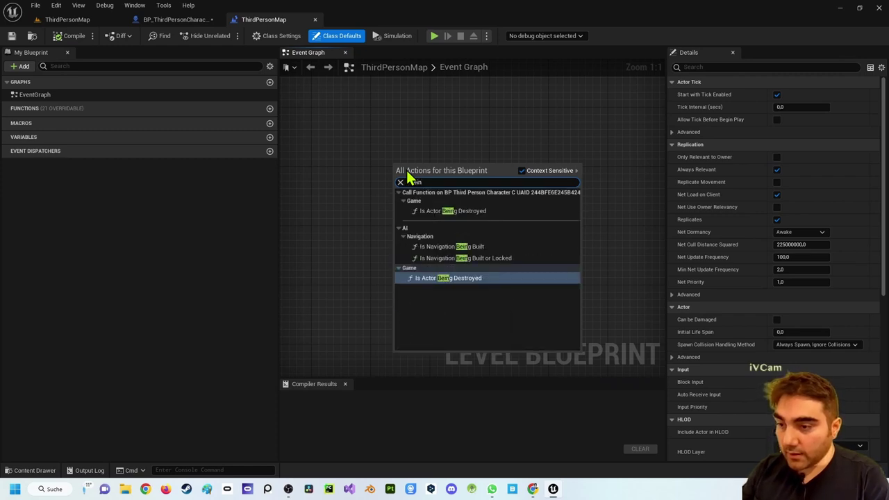
pyautogui.press('BackSpace')
pyautogui.press('BackSpace')
pyautogui.write('gin')
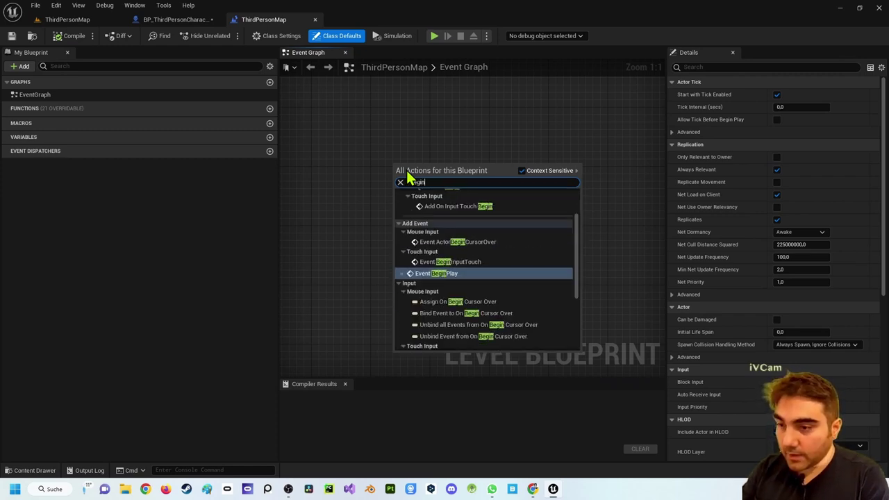
pyautogui.press('Return')
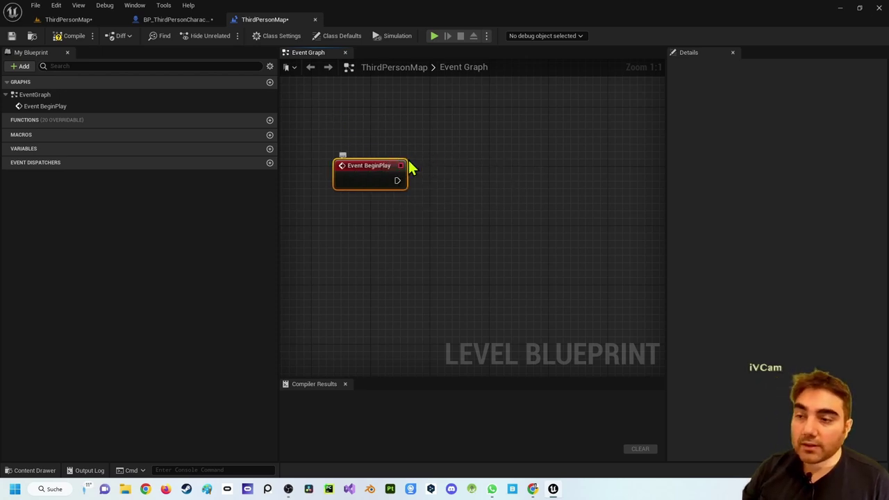
pyautogui.click(437, 198)
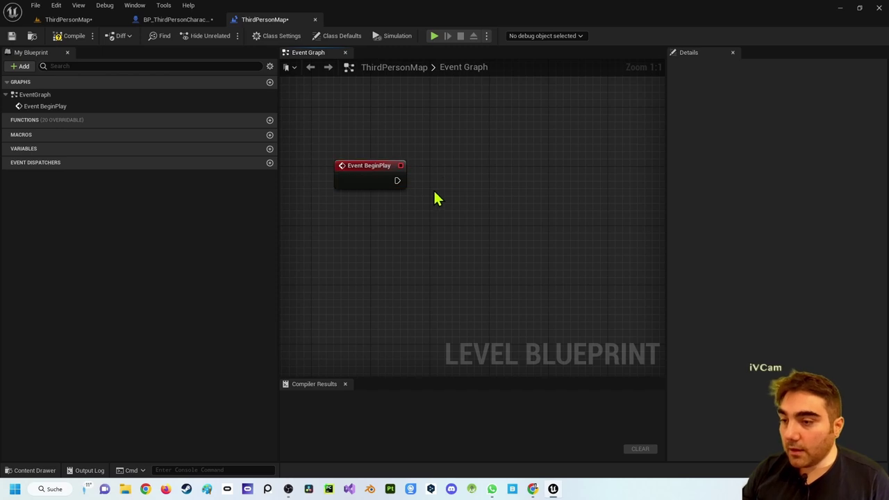
pyautogui.click(181, 19)
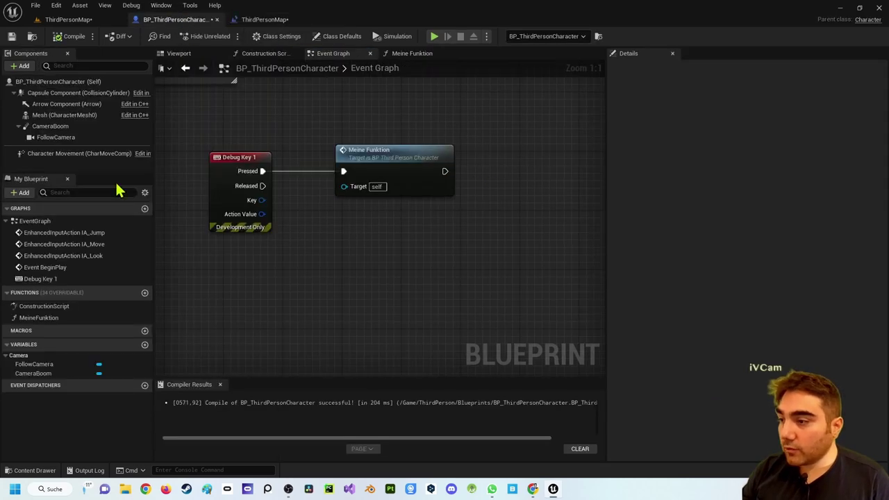
pyautogui.click(264, 19)
# Step: Add a Cast To BP_ThirdPersonCharacter node executed by Event BeginPlay
pyautogui.rightClick(467, 177)
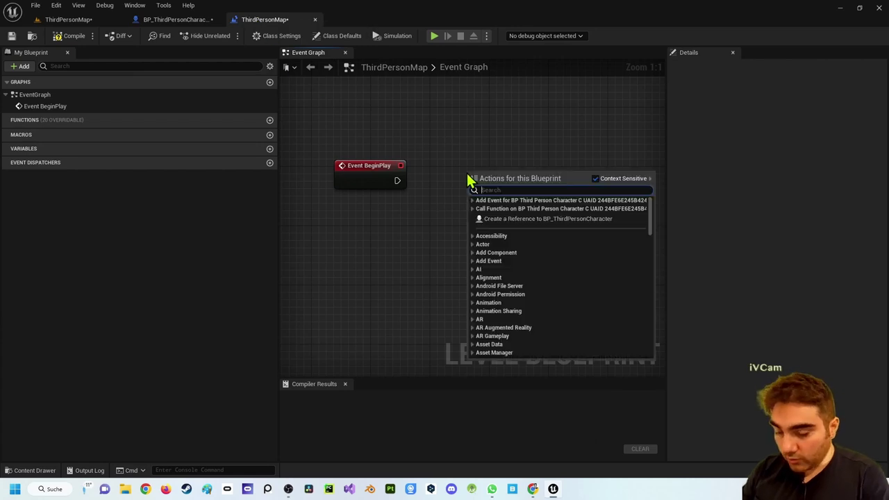
pyautogui.write('casttothi')
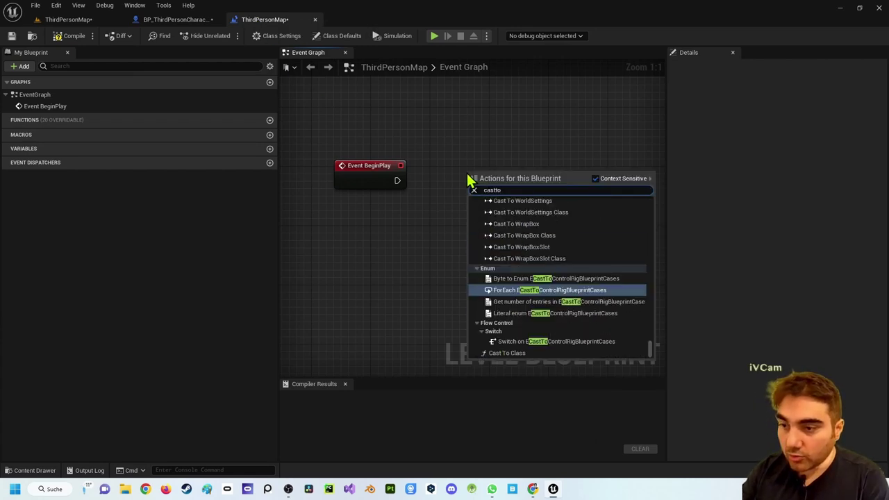
pyautogui.press('BackSpace')
pyautogui.press('BackSpace')
pyautogui.press('BackSpace')
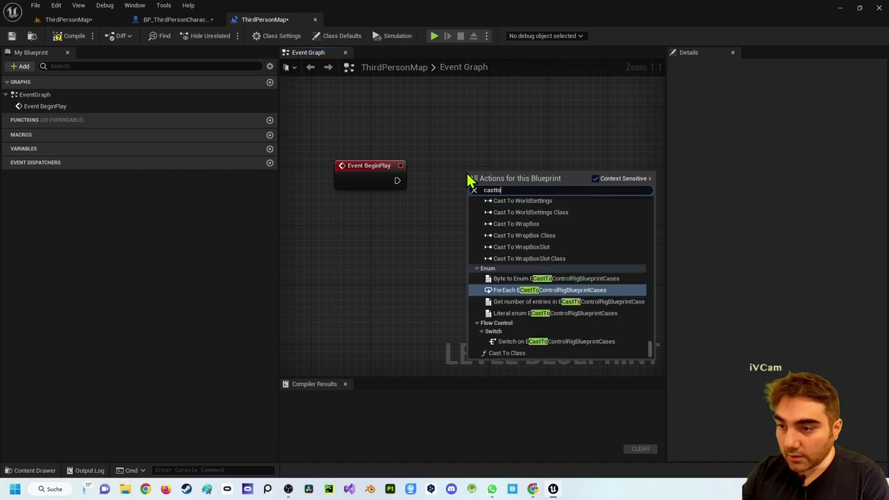
pyautogui.press('BackSpace')
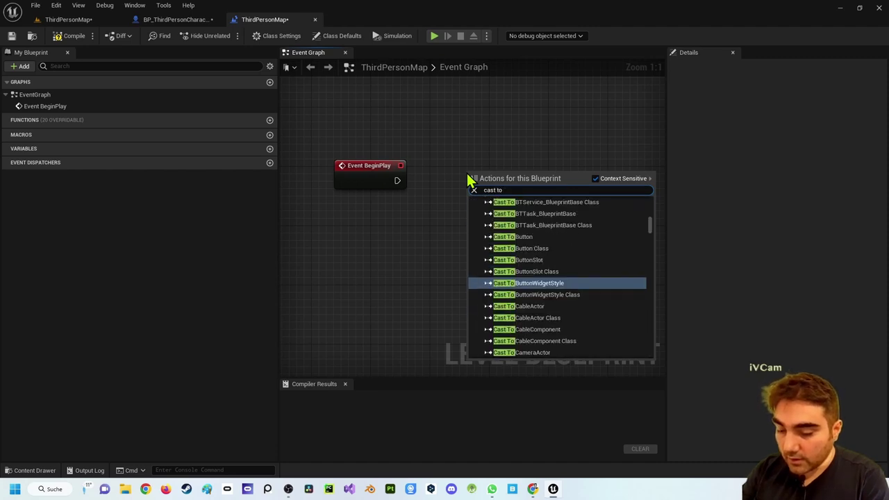
pyautogui.write('to thir')
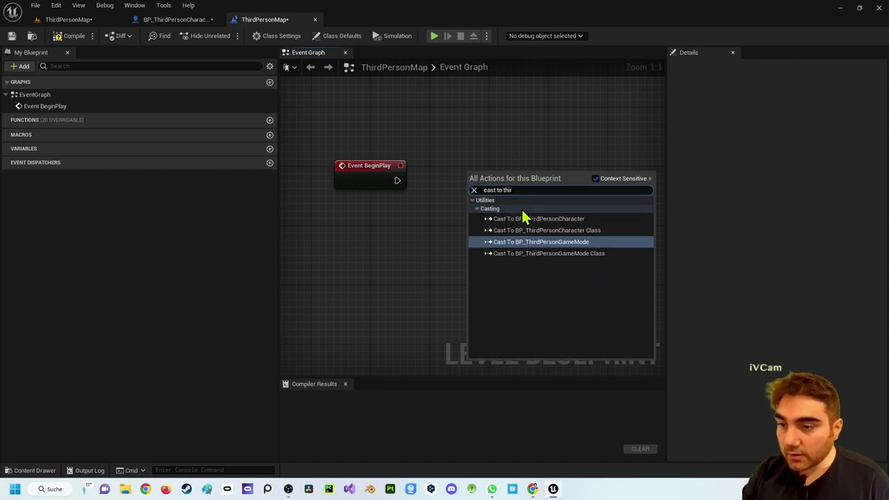
pyautogui.click(528, 219)
pyautogui.moveTo(520, 189); pyautogui.dragTo(525, 181)
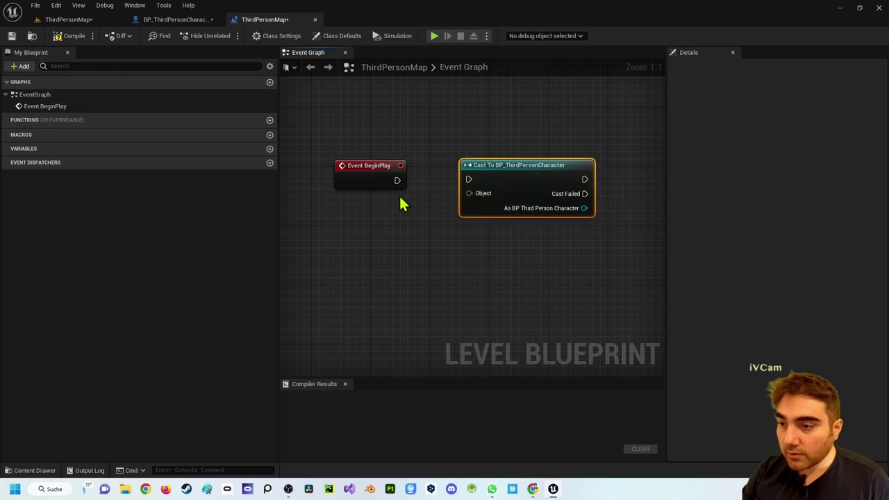
# Step: Feed Get Player Character into the cast's Object input
pyautogui.moveTo(398, 180)
pyautogui.mouseDown()
pyautogui.moveTo(471, 180)
pyautogui.moveTo(393, 244)
pyautogui.mouseUp()
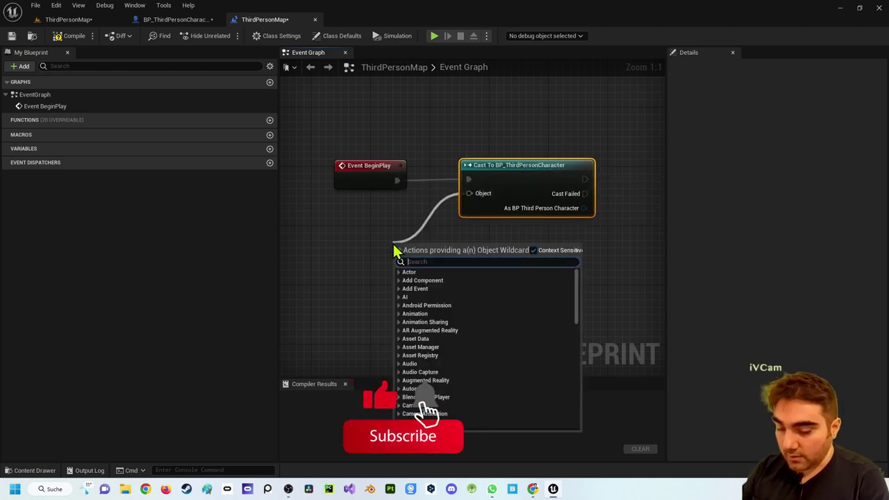
pyautogui.write('get')
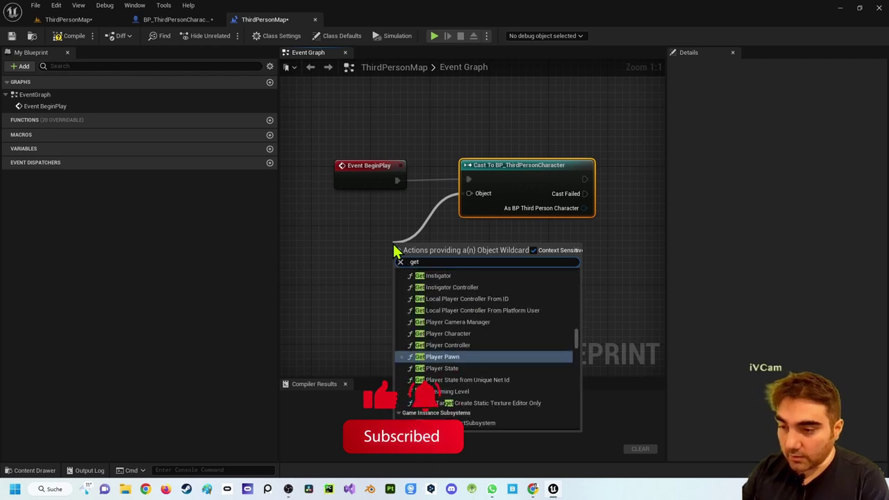
pyautogui.write('player')
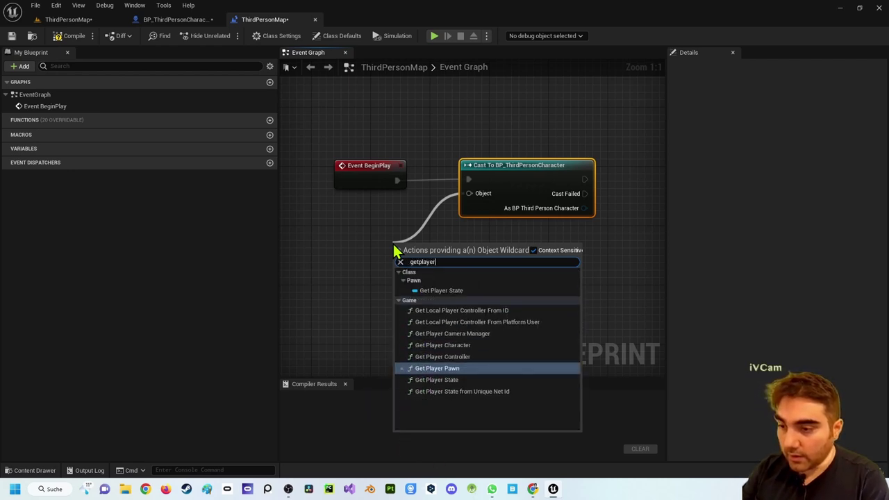
pyautogui.write('char')
pyautogui.press('Return')
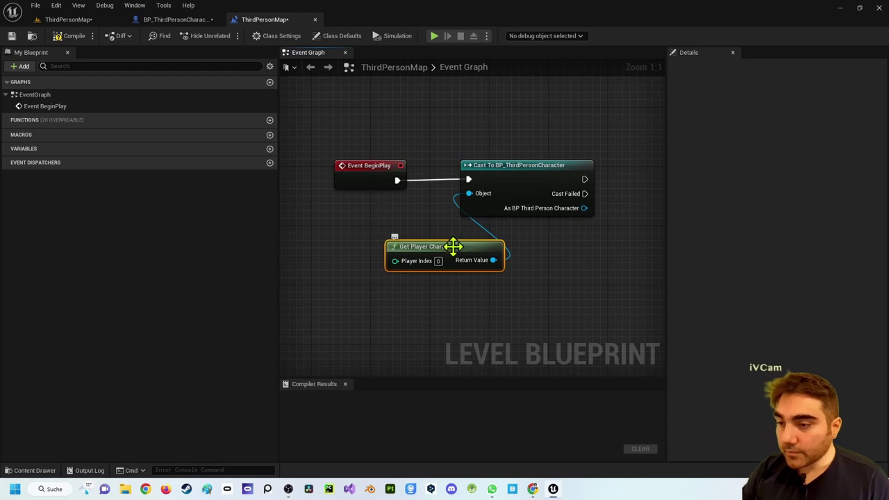
pyautogui.moveTo(453, 247); pyautogui.dragTo(365, 217)
# Step: Call Meine Funktion on the cast's BP_ThirdPersonCharacter output
pyautogui.moveTo(553, 257); pyautogui.dragTo(412, 273, button='right')
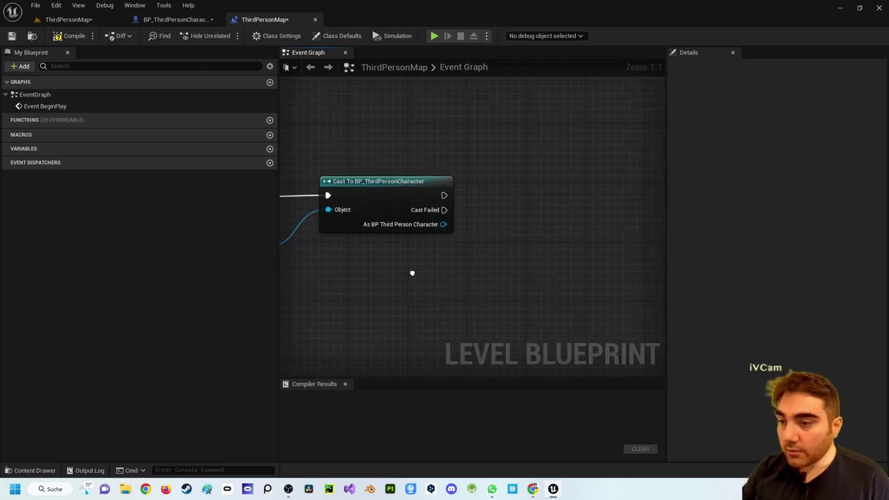
pyautogui.moveTo(443, 225); pyautogui.dragTo(495, 242)
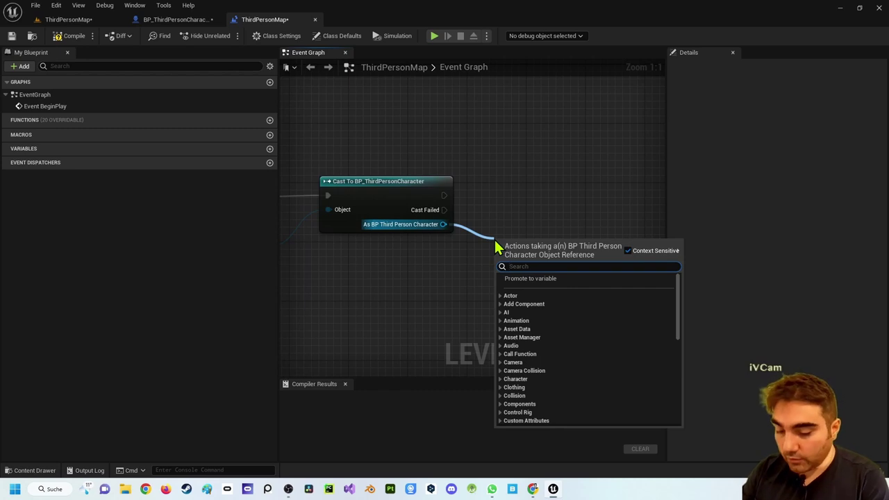
pyautogui.write('meine')
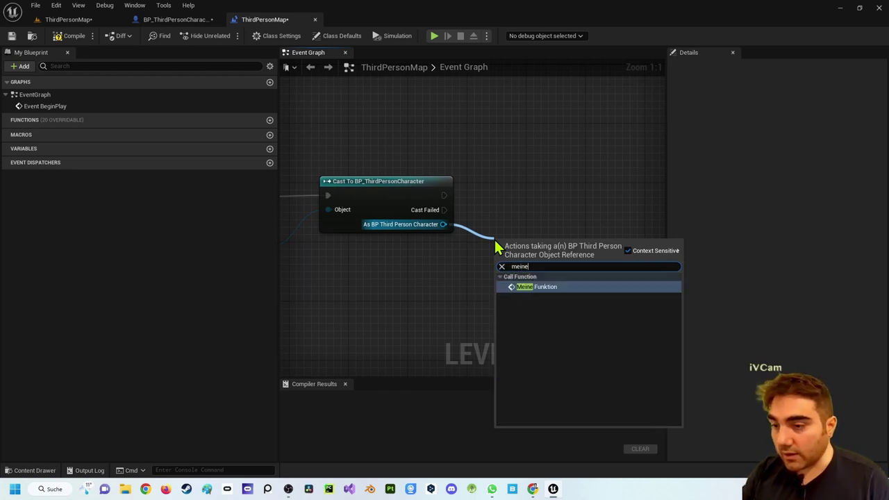
pyautogui.click(535, 287)
pyautogui.moveTo(562, 240); pyautogui.dragTo(561, 178)
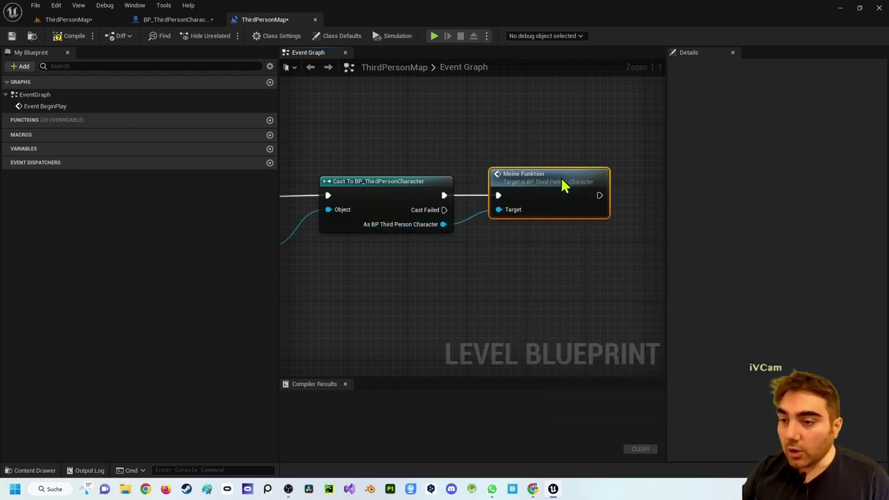
pyautogui.click(449, 154)
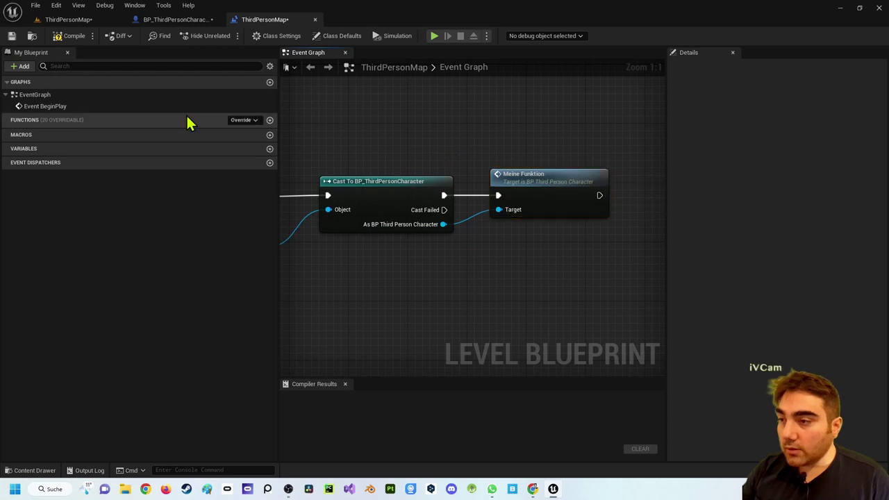
# Step: Compile the Level Blueprint and run a Standalone preview showing 'Das ist meine Funktion', then close it
pyautogui.click(79, 42)
pyautogui.moveTo(327, 123); pyautogui.dragTo(393, 127, button='right')
pyautogui.scroll(-2, 417, 136)
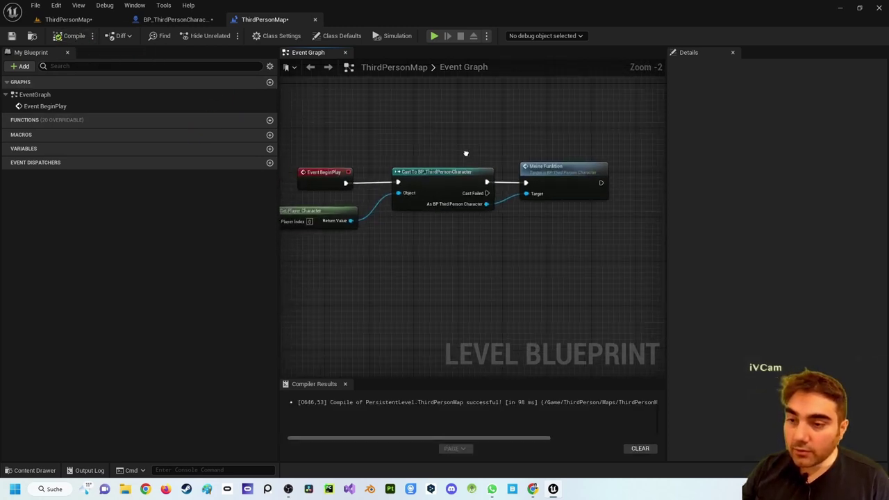
pyautogui.moveTo(466, 153); pyautogui.dragTo(476, 160, button='right')
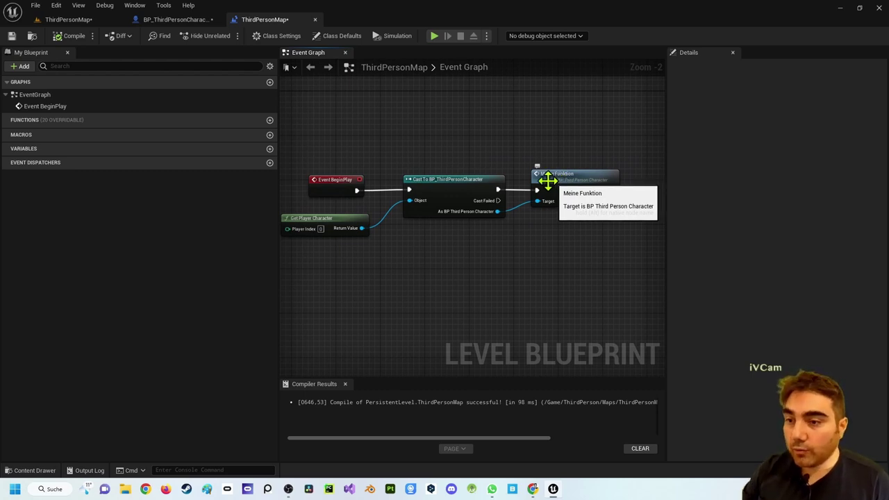
pyautogui.scroll(-1, 549, 185)
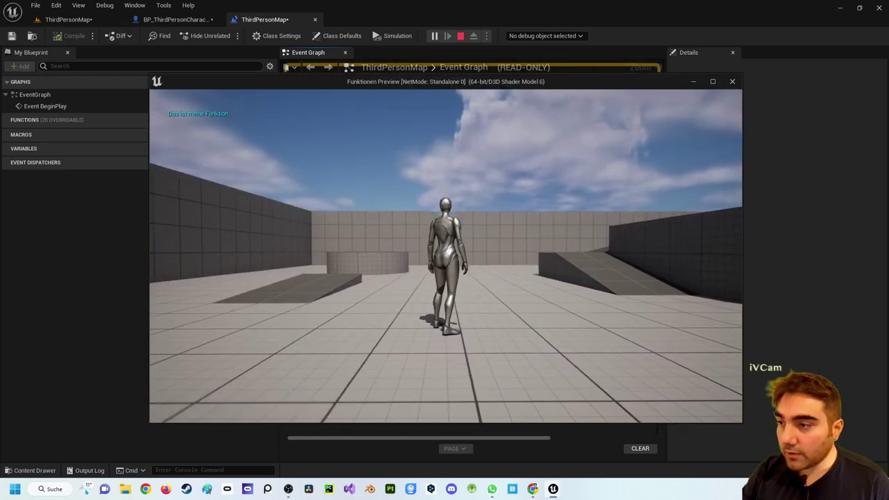
pyautogui.press('Escape')
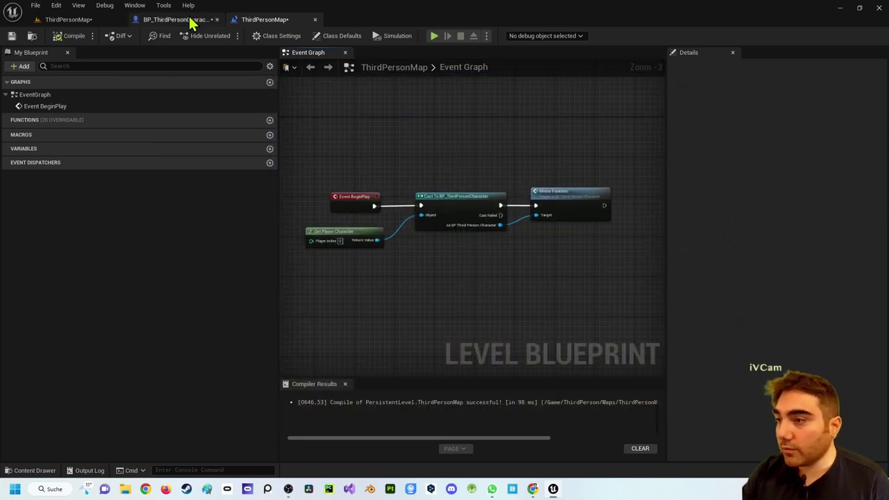
# Step: Delete the Debug Key 1 event and its Meine Funktion call, then recompile the character Blueprint
pyautogui.click(189, 19)
pyautogui.moveTo(329, 125); pyautogui.dragTo(417, 193)
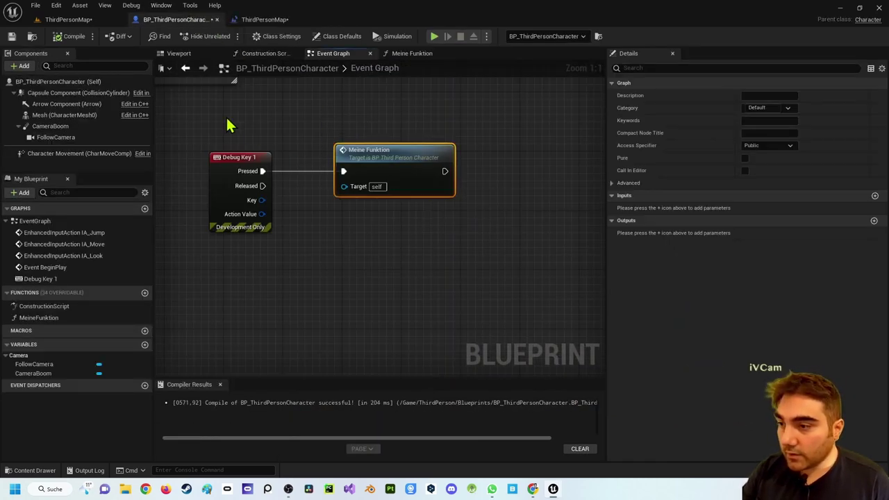
pyautogui.moveTo(229, 125); pyautogui.dragTo(476, 278)
pyautogui.press('Delete')
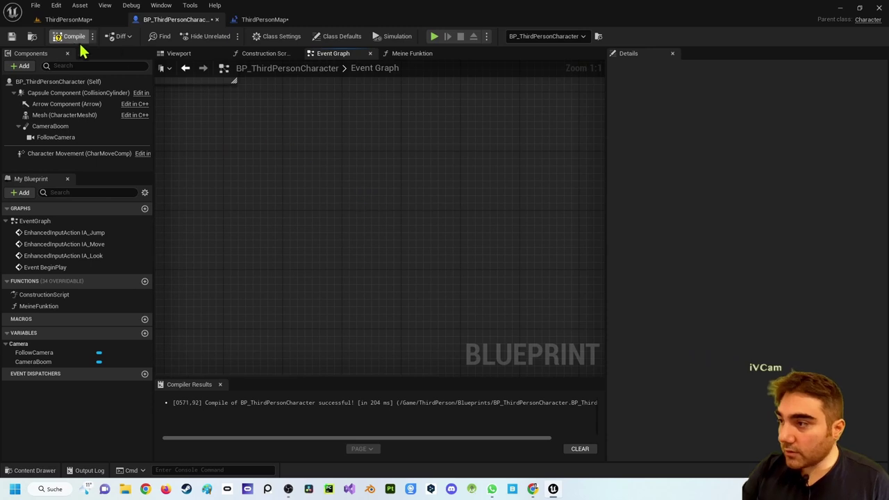
pyautogui.click(73, 39)
# Step: Play the level in the editor to confirm the message still prints, then stop
pyautogui.click(239, 22)
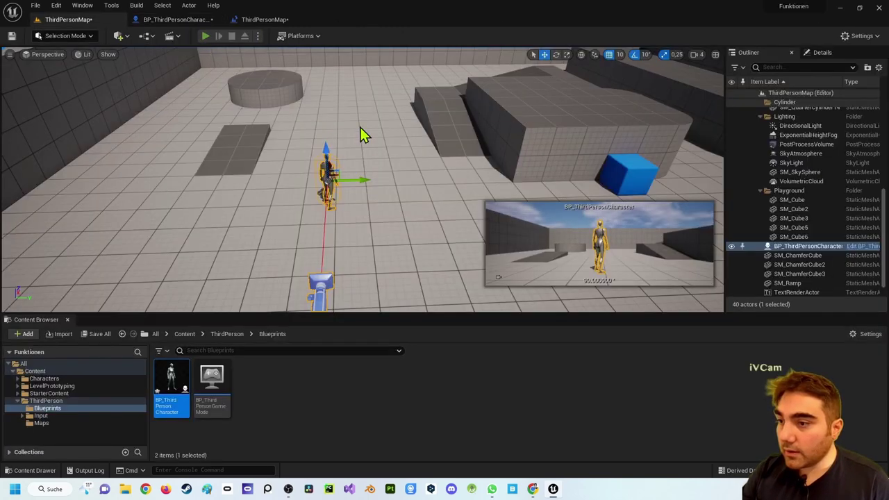
pyautogui.hotkey('alt', 'p')
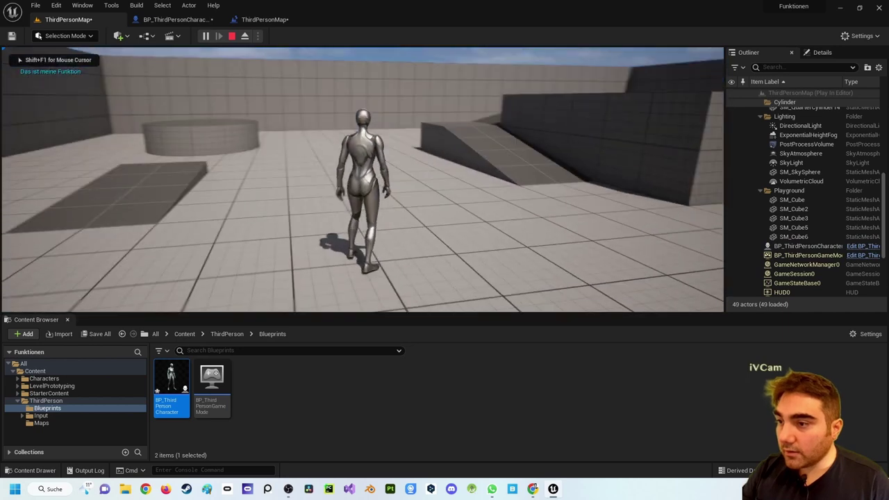
pyautogui.press('Escape')
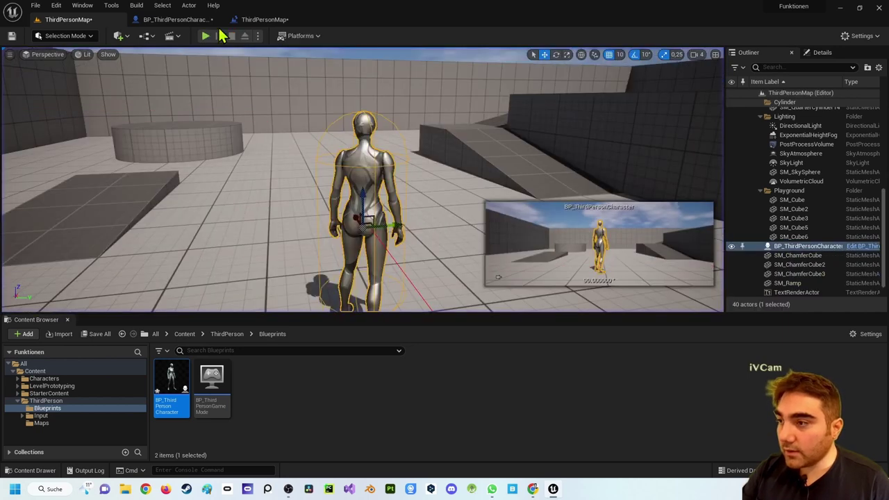
# Step: Open the Meine Funktion graph and select its entry node, moving Print String further right
pyautogui.click(186, 22)
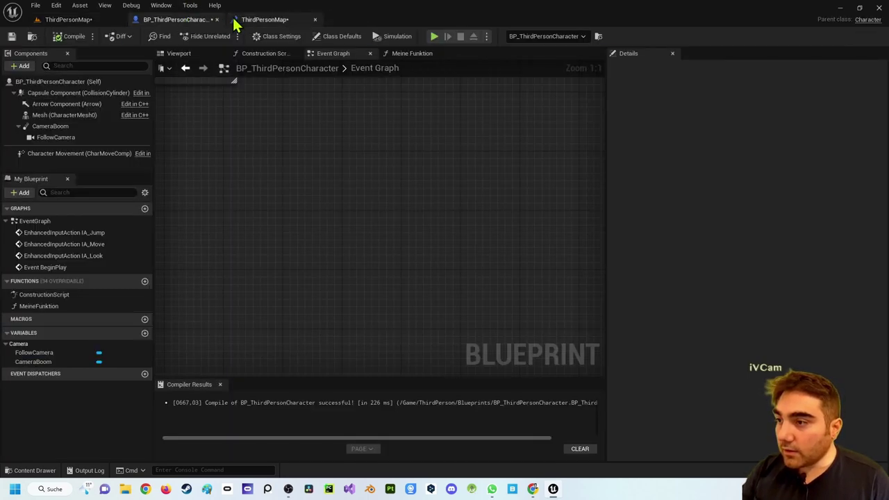
pyautogui.doubleClick(62, 309)
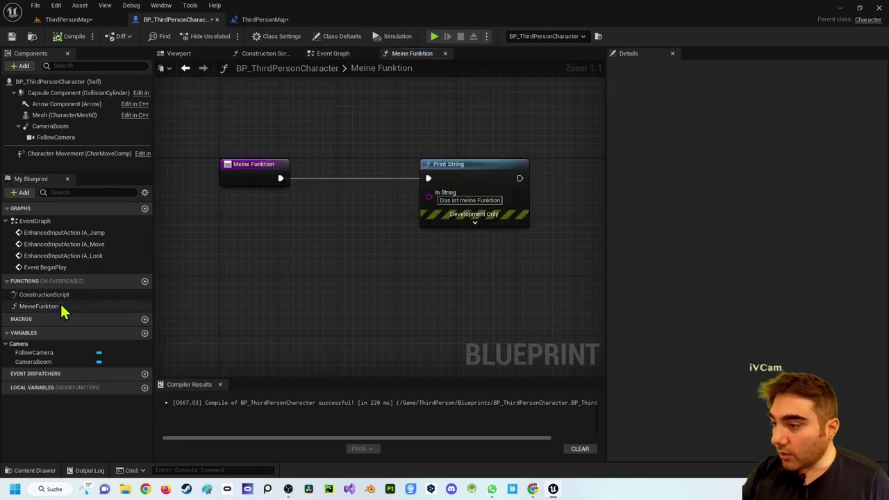
pyautogui.click(251, 164)
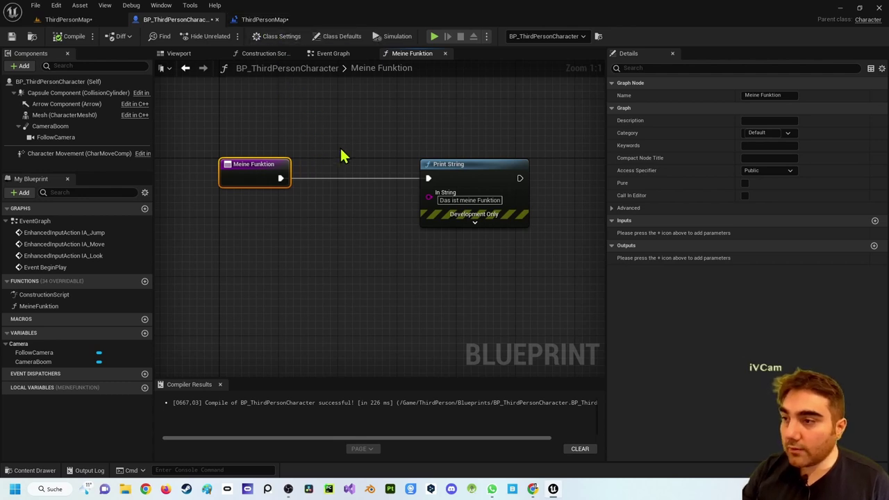
pyautogui.moveTo(365, 159); pyautogui.dragTo(296, 151, button='right')
pyautogui.moveTo(373, 152)
pyautogui.mouseDown()
pyautogui.moveTo(456, 160)
pyautogui.moveTo(456, 153)
pyautogui.mouseUp()
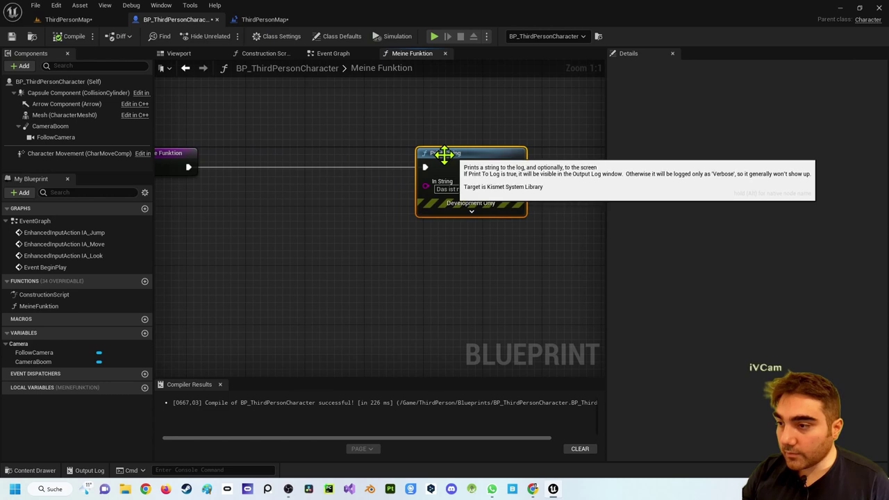
pyautogui.click(175, 163)
pyautogui.moveTo(321, 165); pyautogui.dragTo(378, 166, button='right')
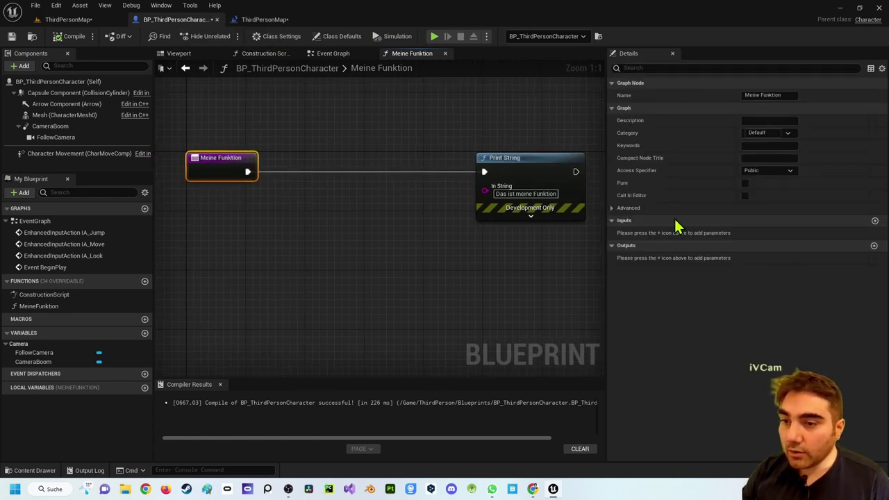
# Step: Add a String input parameter named Namen and recompile the character Blueprint
pyautogui.click(875, 221)
pyautogui.write('Namen')
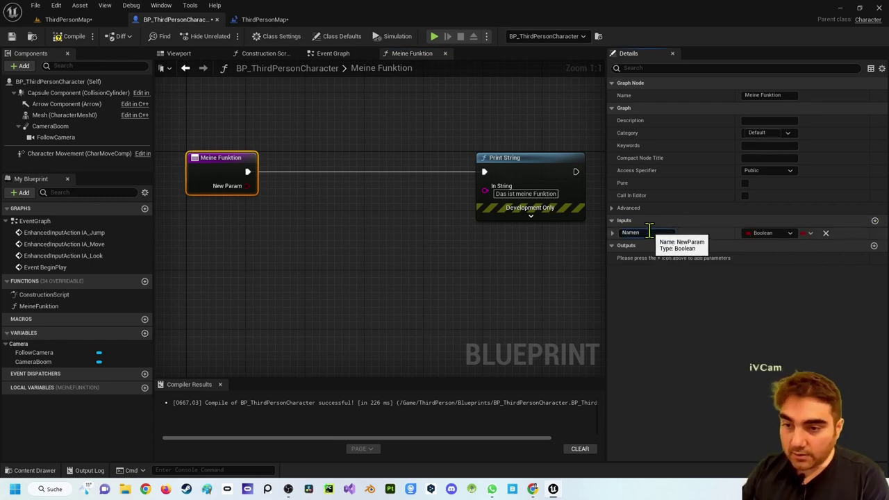
pyautogui.press('Return')
pyautogui.click(770, 235)
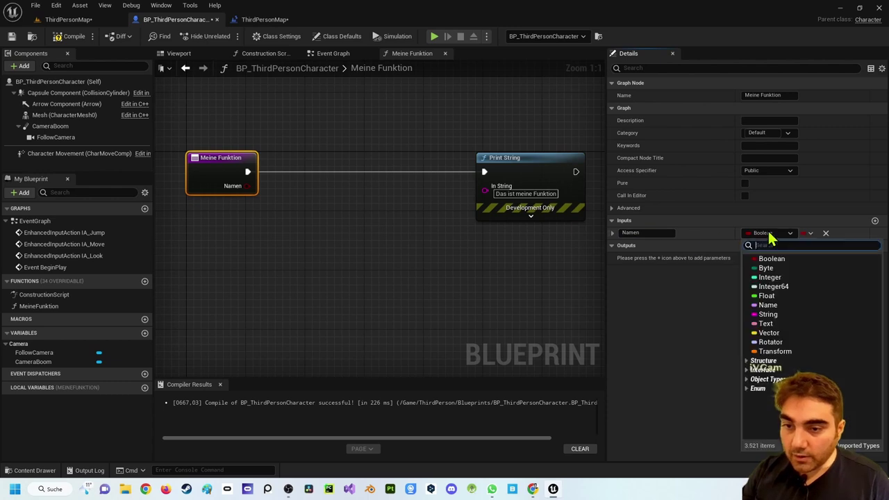
pyautogui.press('Escape')
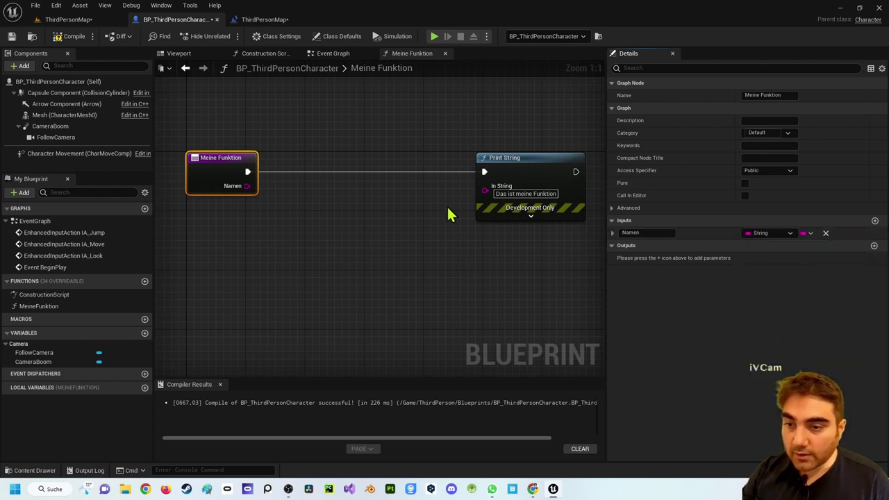
pyautogui.click(76, 36)
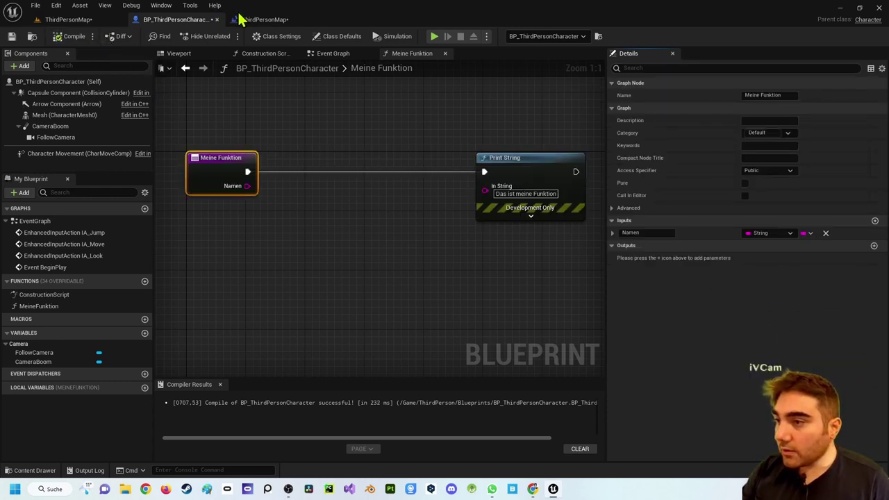
# Step: In the ThirdPersonMap level blueprint, tidy the Meine Funktion call and give its Namen input a sample name
pyautogui.click(264, 19)
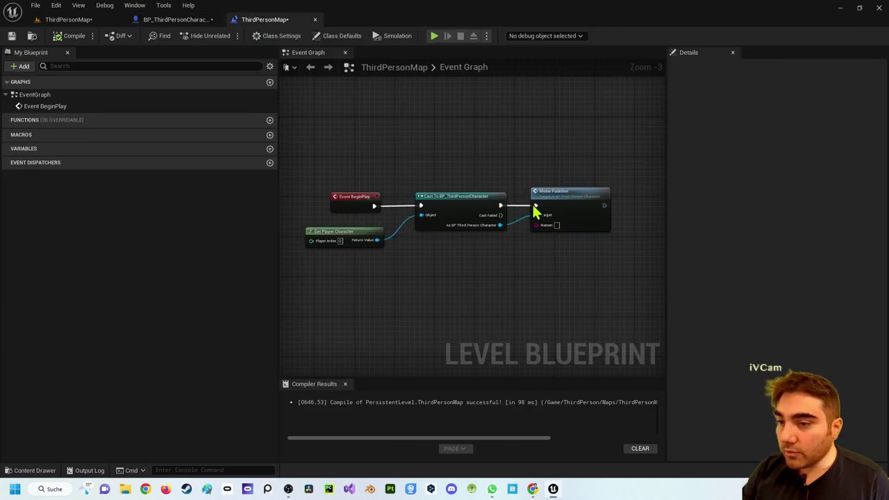
pyautogui.moveTo(556, 208); pyautogui.dragTo(595, 208)
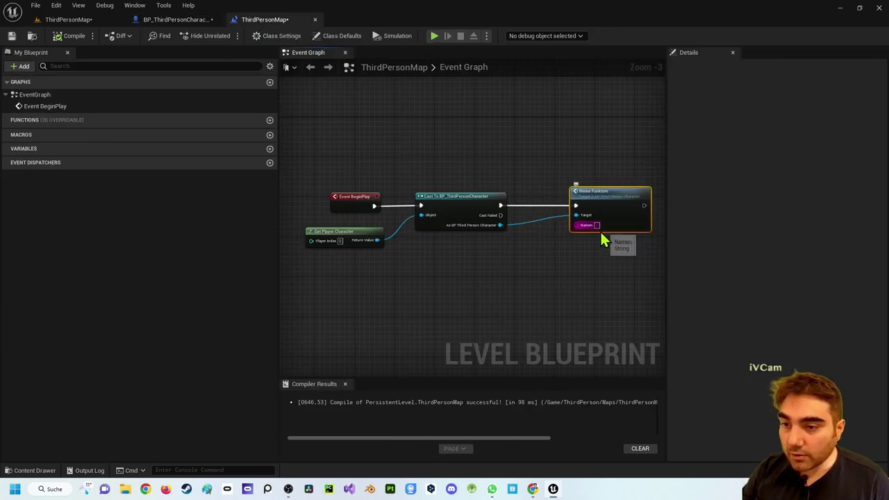
pyautogui.moveTo(603, 239); pyautogui.dragTo(544, 233, button='right')
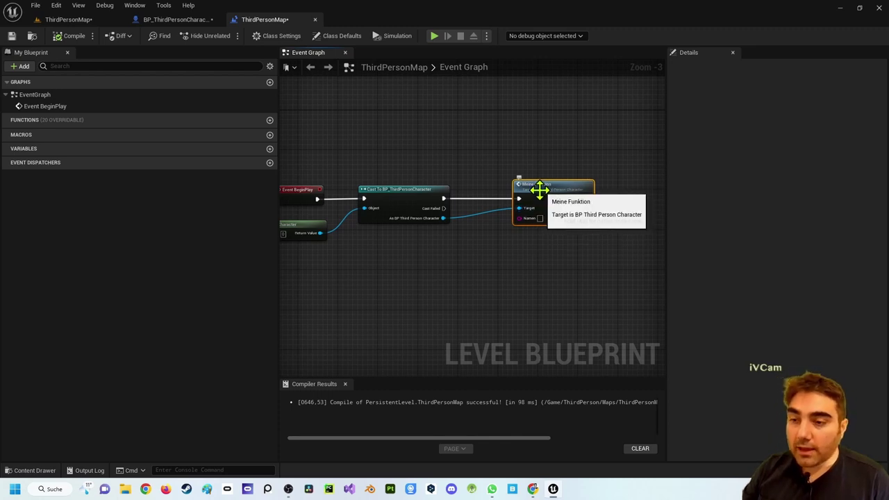
pyautogui.scroll(3, 535, 188)
pyautogui.rightClick(463, 209)
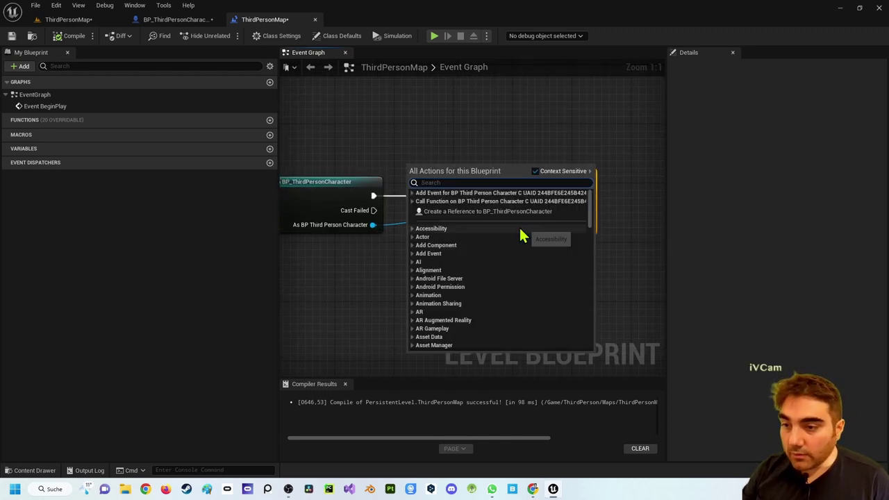
pyautogui.click(500, 141)
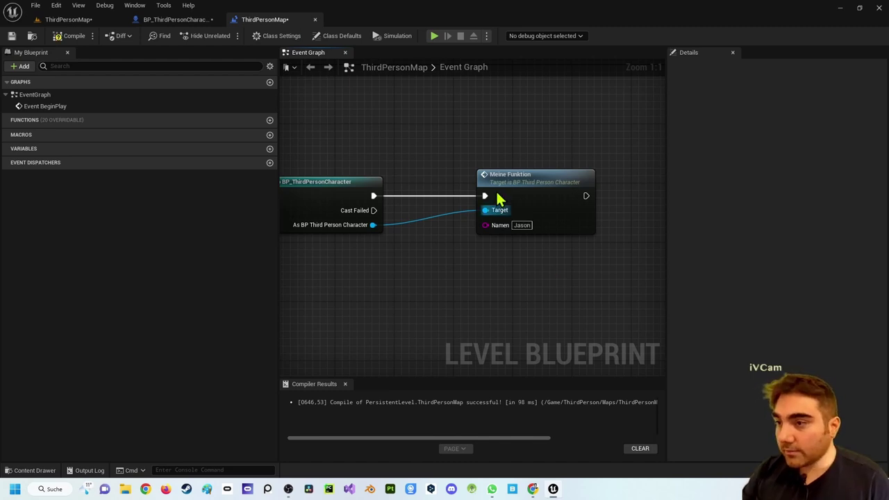
pyautogui.click(184, 20)
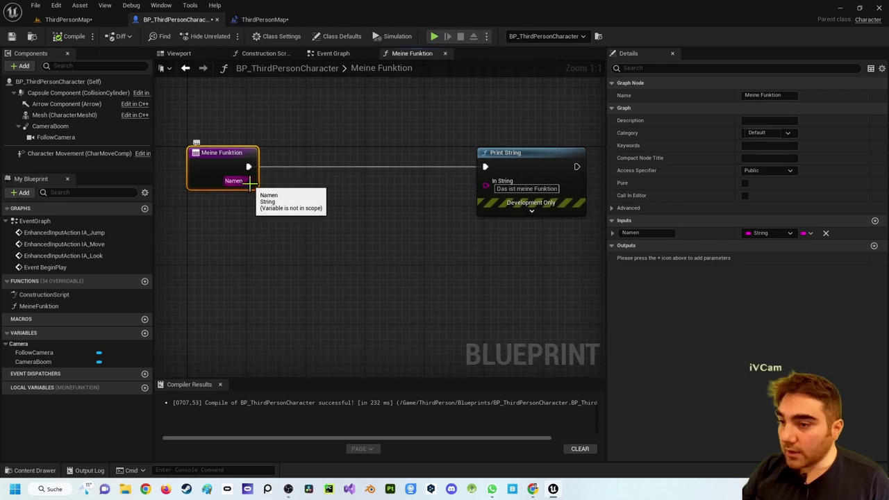
# Step: Add an Append node feeding Print String's In String in Meine Funktion
pyautogui.moveTo(254, 186); pyautogui.dragTo(282, 154, button='right')
pyautogui.rightClick(407, 164)
pyautogui.click(461, 153)
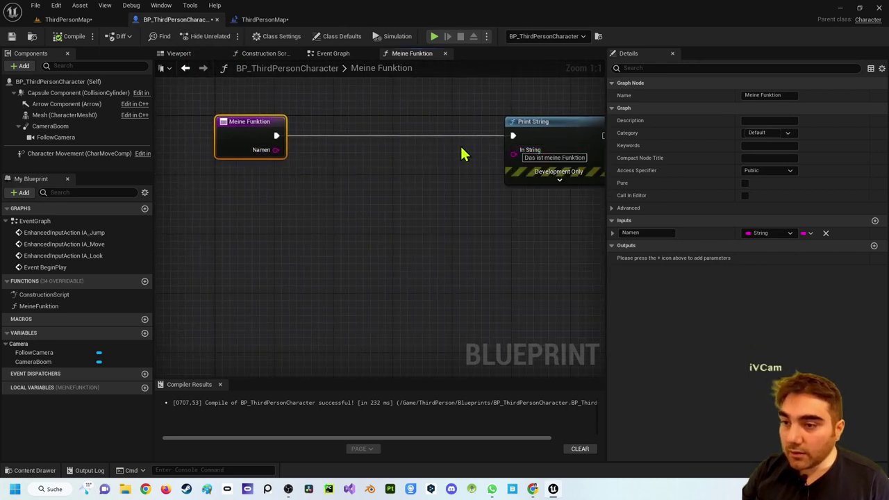
pyautogui.moveTo(513, 154); pyautogui.dragTo(457, 209)
pyautogui.moveTo(513, 154); pyautogui.dragTo(423, 221)
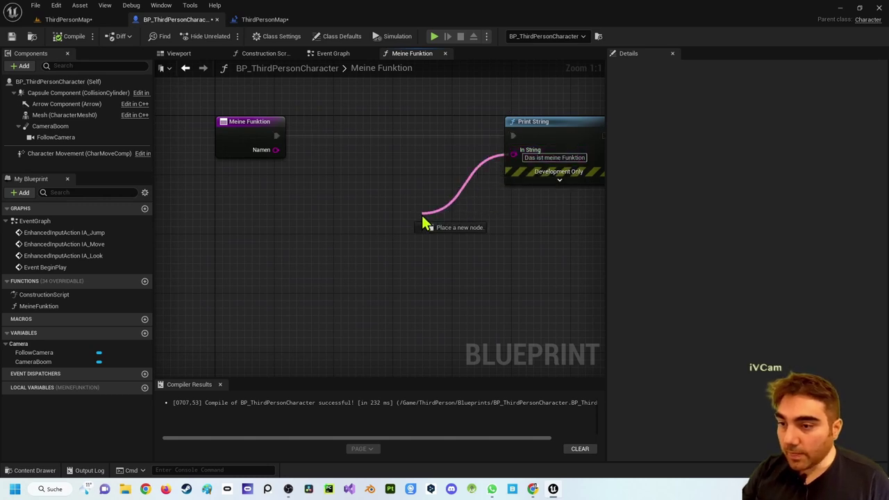
pyautogui.write('append')
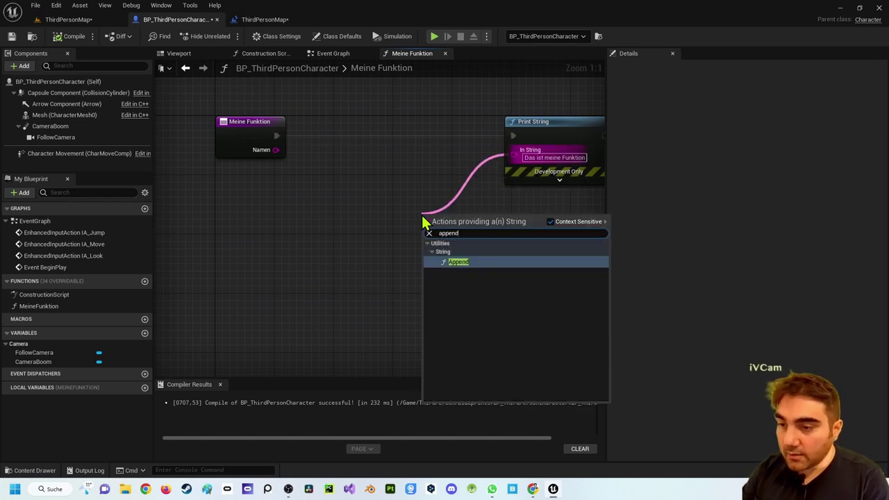
pyautogui.press('Return')
# Step: Enter 'Mein Name ist' in the Append node's A and wire Namen into B
pyautogui.moveTo(461, 221); pyautogui.dragTo(446, 184)
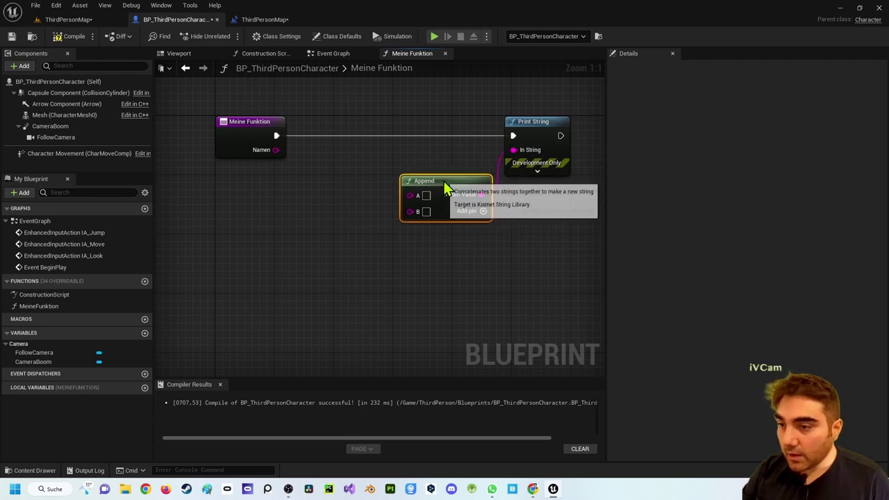
pyautogui.write('Mei')
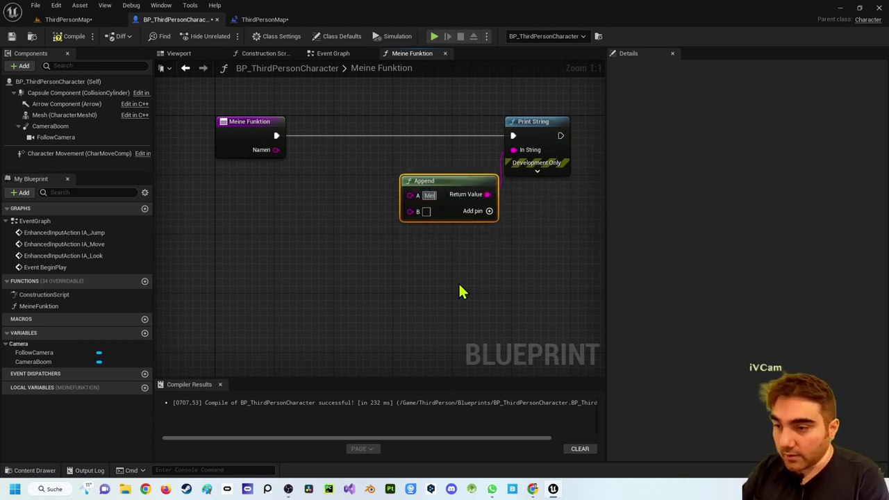
pyautogui.write('n Name ist')
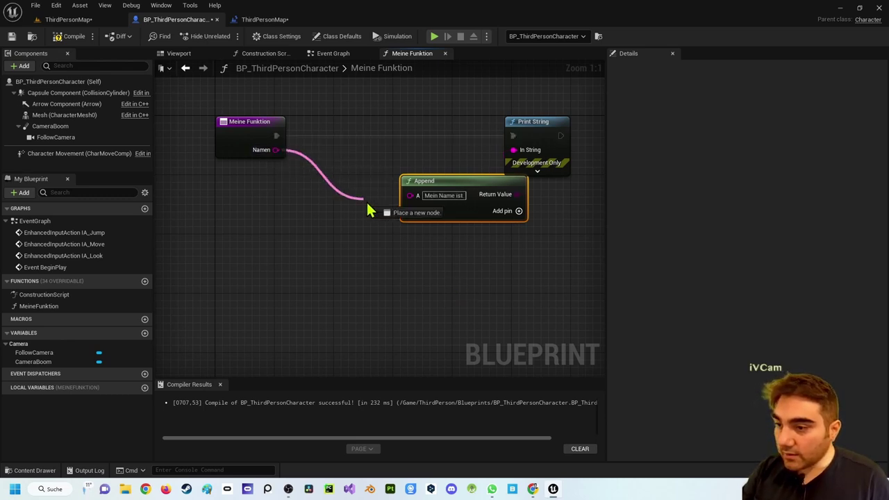
pyautogui.moveTo(277, 150); pyautogui.dragTo(410, 211)
pyautogui.moveTo(437, 182); pyautogui.dragTo(380, 177)
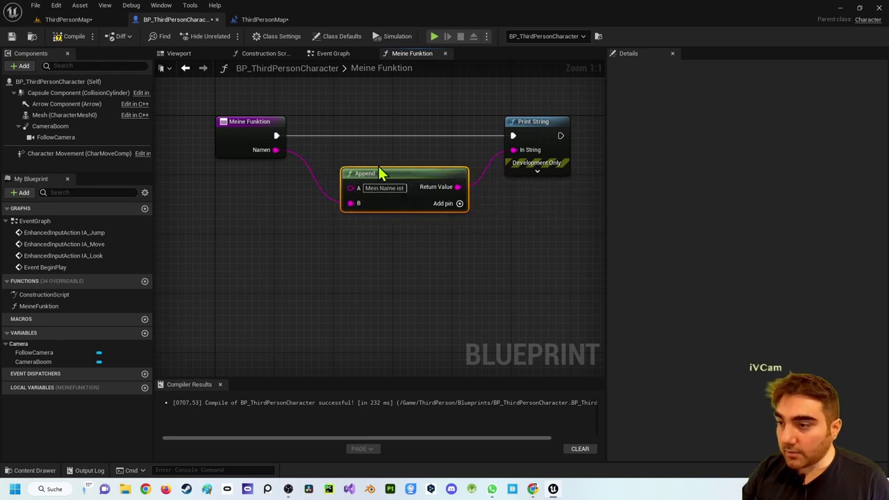
pyautogui.click(351, 105)
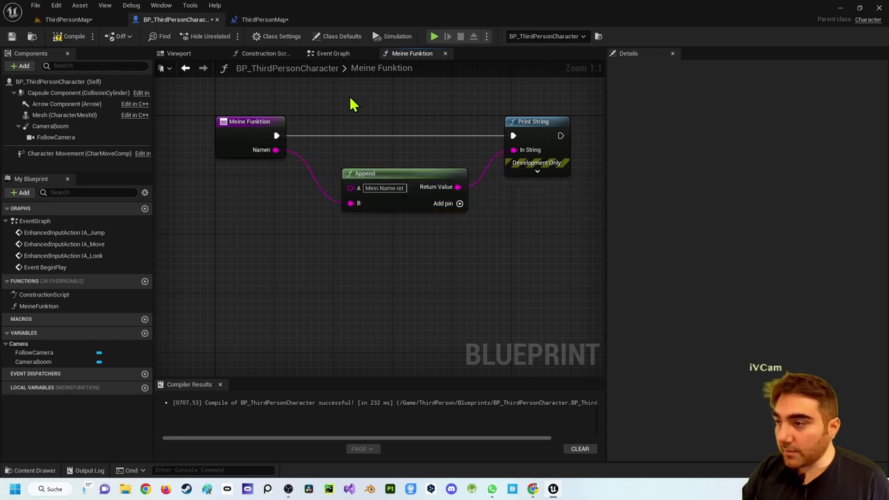
# Step: Check the Meine Funktion call in the level blueprint's BeginPlay chain
pyautogui.click(69, 19)
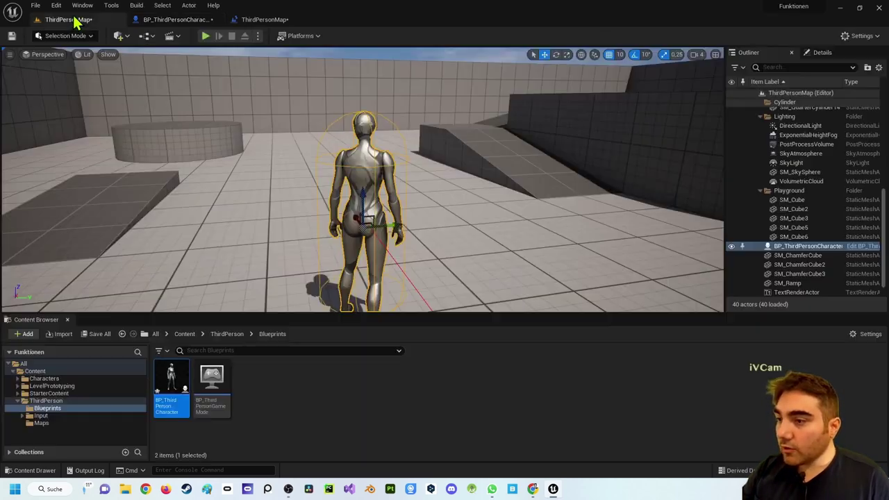
pyautogui.click(264, 19)
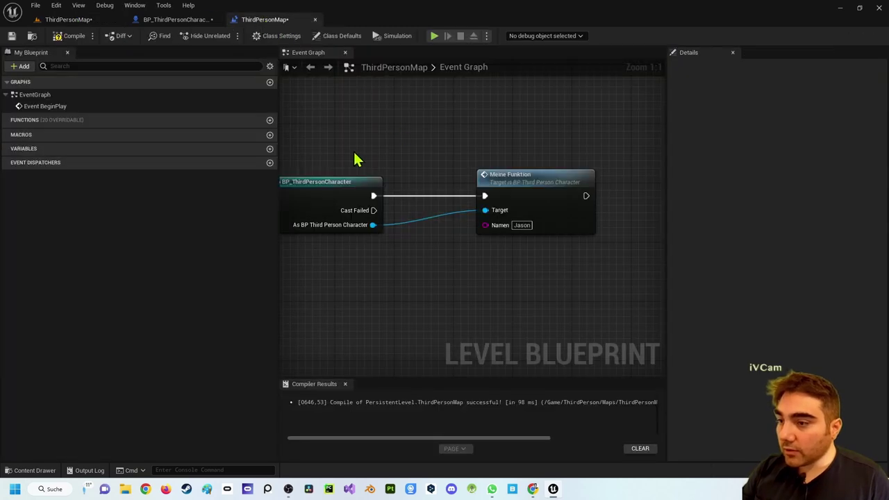
pyautogui.moveTo(353, 159); pyautogui.dragTo(477, 165, button='right')
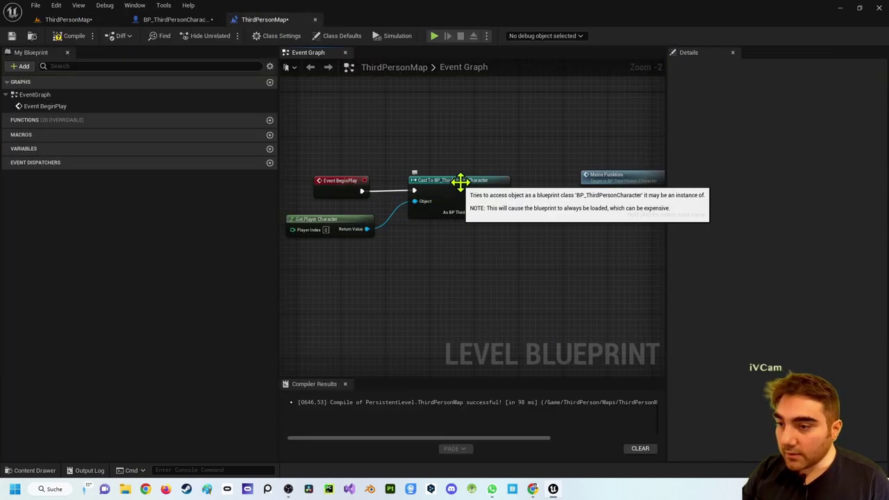
pyautogui.click(595, 175)
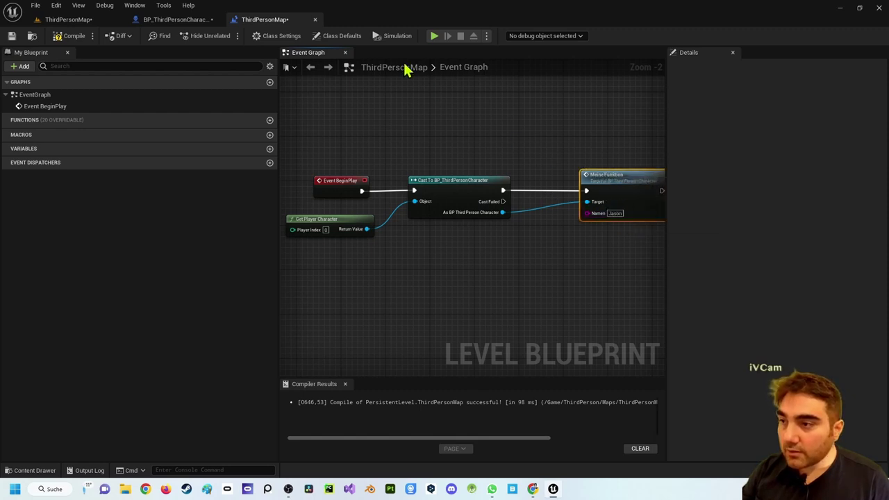
pyautogui.click(174, 21)
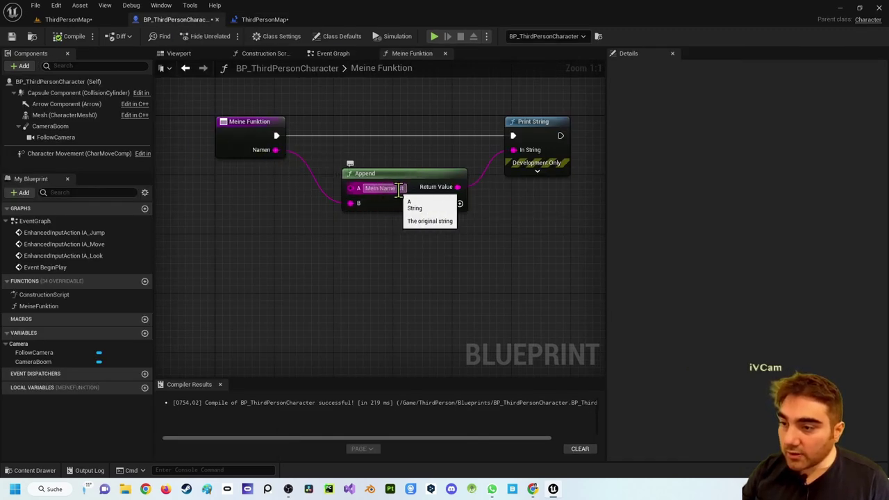
# Step: Play the level to see 'Mein Name ist' plus the name, then expand Print String's advanced options
pyautogui.click(68, 19)
pyautogui.click(208, 36)
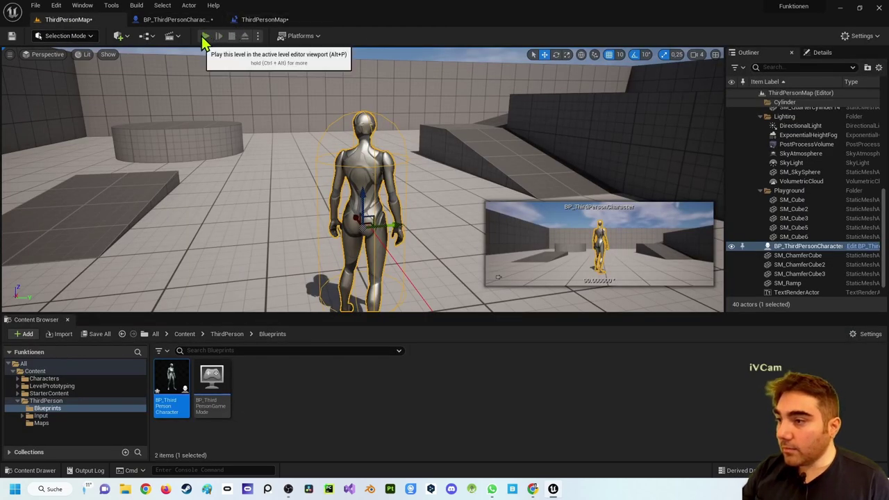
pyautogui.click(278, 139)
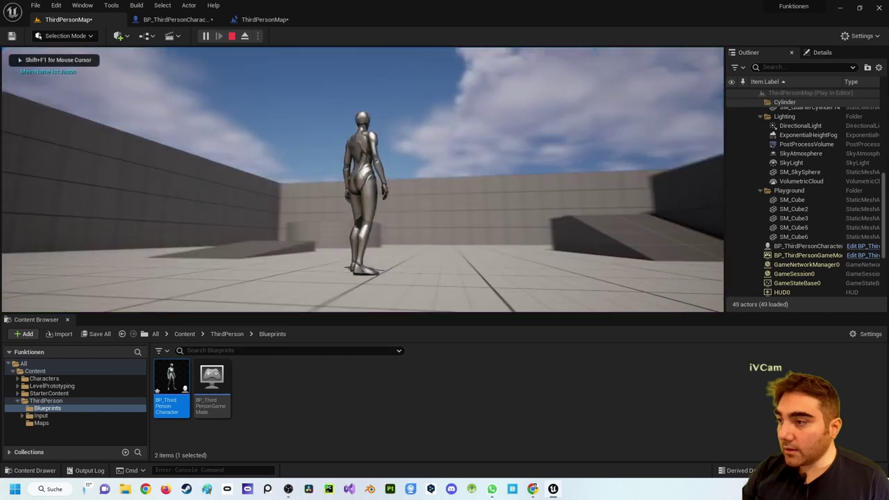
pyautogui.hotkey('shift', 'F1')
pyautogui.press('Escape')
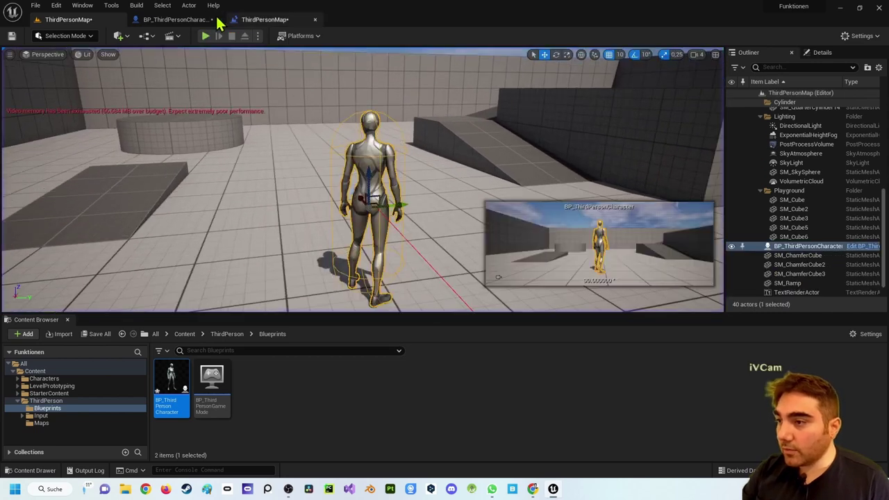
pyautogui.click(188, 19)
pyautogui.click(536, 171)
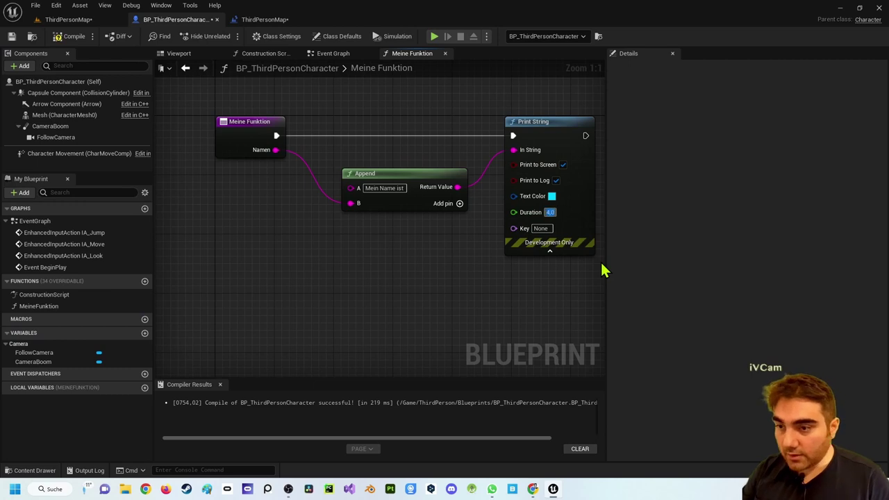
# Step: Recompile the character blueprint and glance at the level blueprint's event graph
pyautogui.click(69, 37)
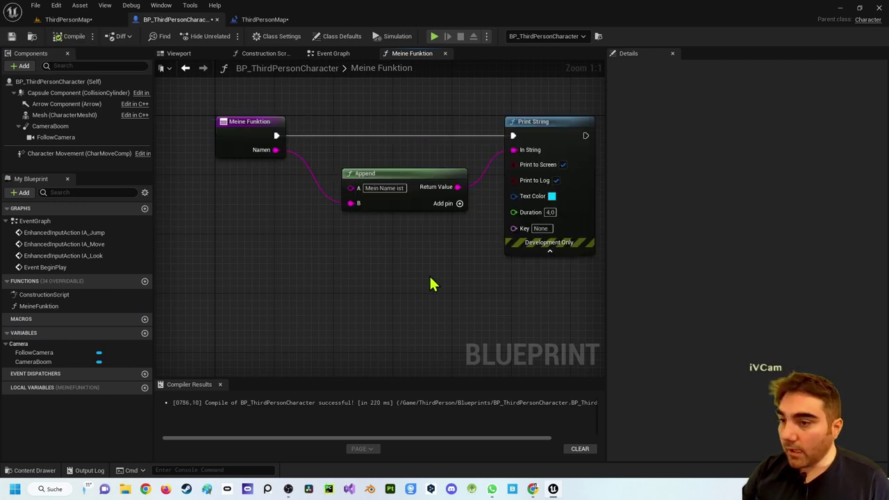
pyautogui.scroll(-1, 430, 284)
pyautogui.moveTo(431, 284); pyautogui.dragTo(358, 280, button='right')
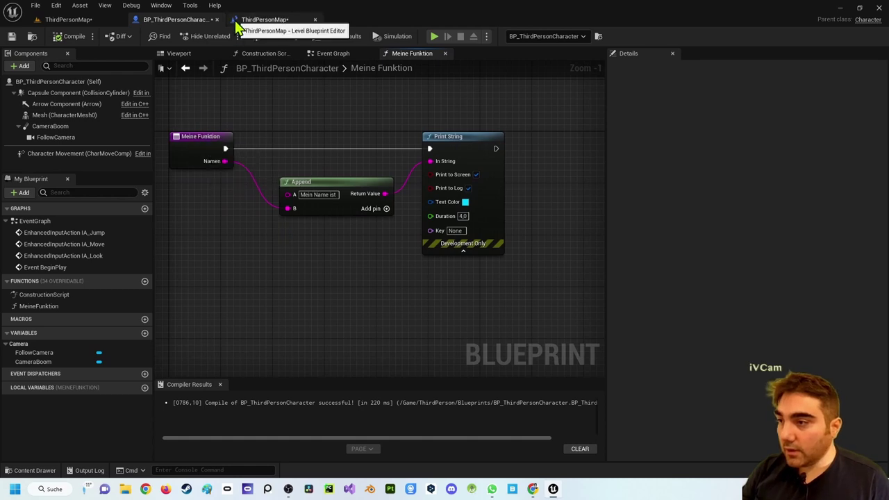
pyautogui.click(264, 20)
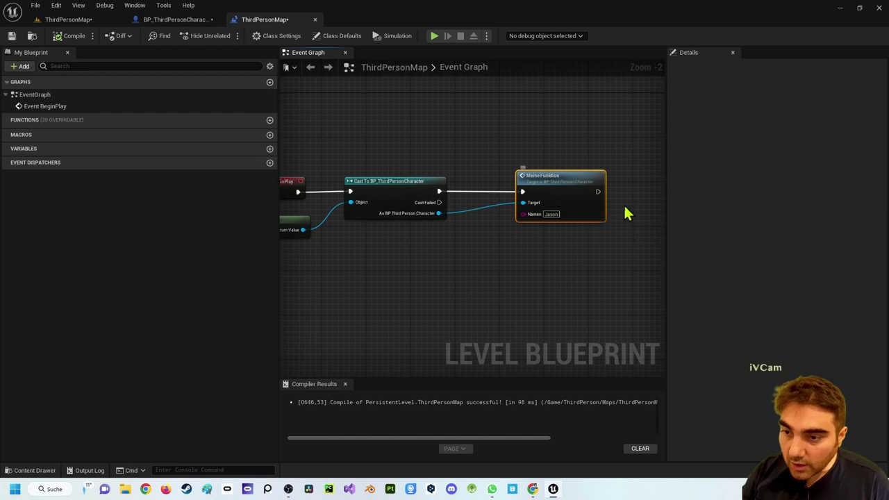
pyautogui.click(182, 21)
# Step: Add an Integer output named Punkte to Meine Funktion
pyautogui.click(199, 147)
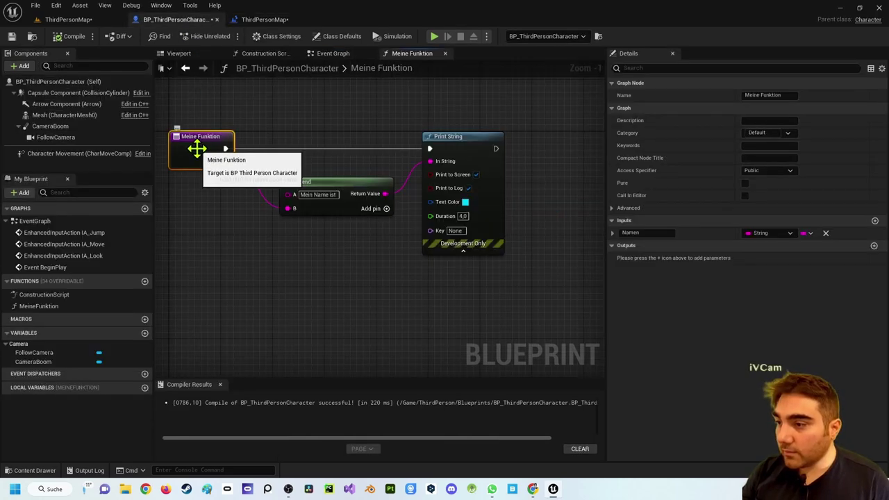
pyautogui.click(875, 246)
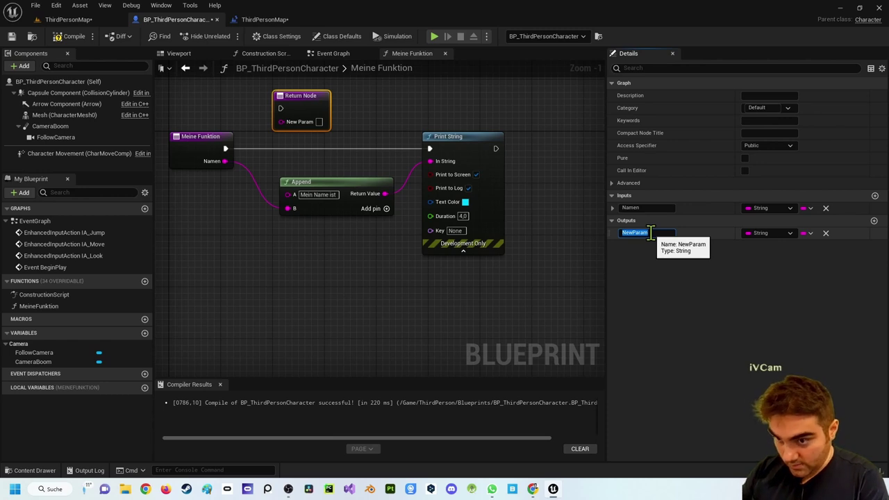
pyautogui.write('Punkte')
pyautogui.press('Return')
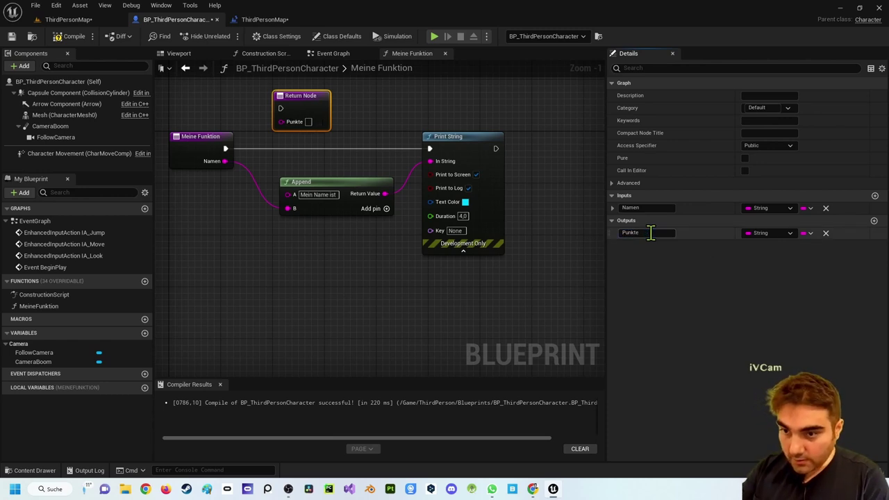
pyautogui.click(762, 235)
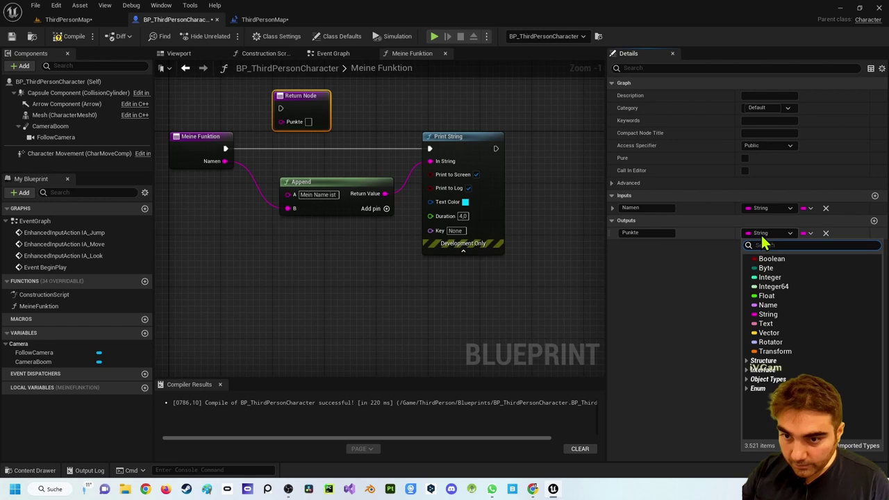
pyautogui.click(769, 277)
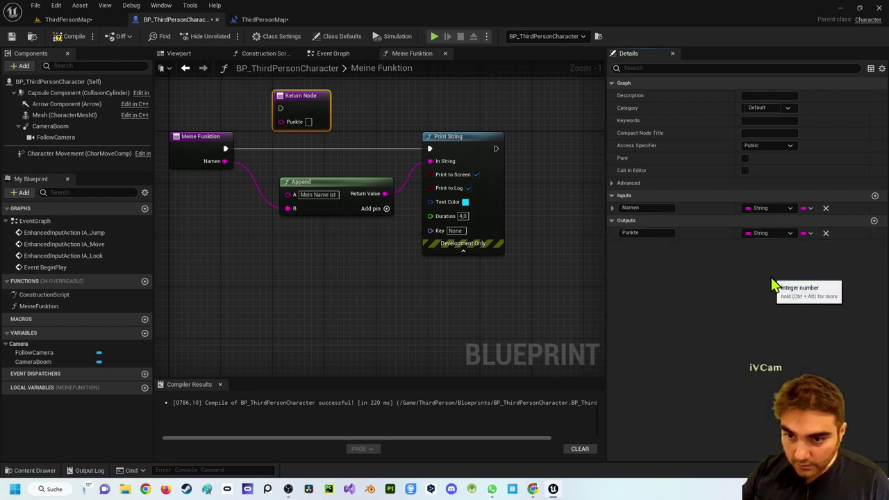
# Step: Place the Return Node right of Print String and wire Print String's execution into it
pyautogui.moveTo(423, 181); pyautogui.dragTo(407, 186, button='right')
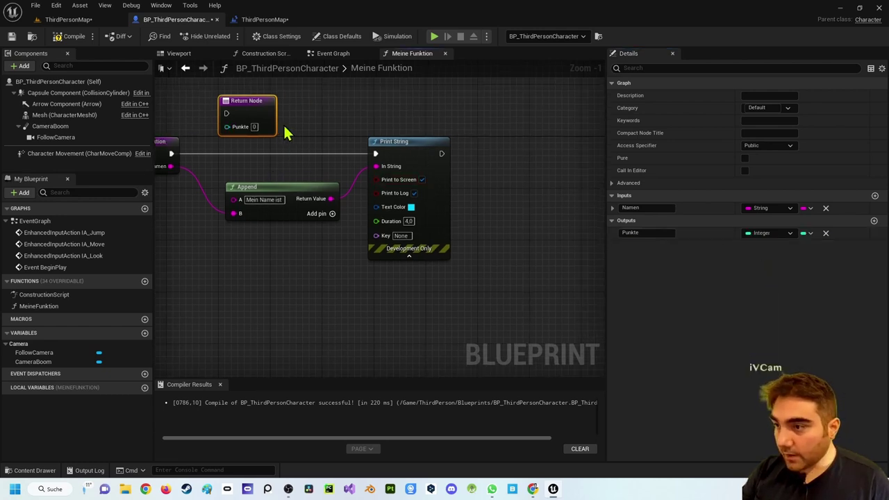
pyautogui.moveTo(272, 129); pyautogui.dragTo(584, 168)
pyautogui.moveTo(408, 165); pyautogui.dragTo(555, 167)
pyautogui.click(479, 248)
pyautogui.moveTo(479, 248); pyautogui.dragTo(514, 219, button='right')
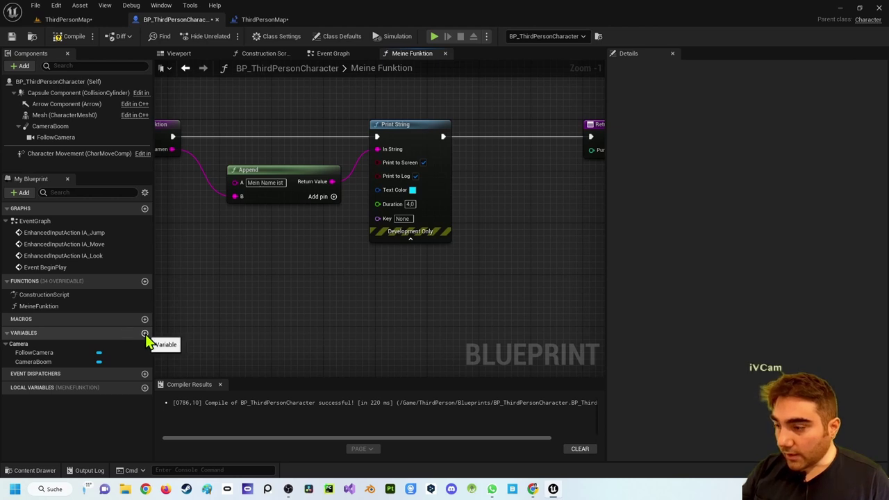
pyautogui.moveTo(589, 162); pyautogui.dragTo(497, 178, button='right')
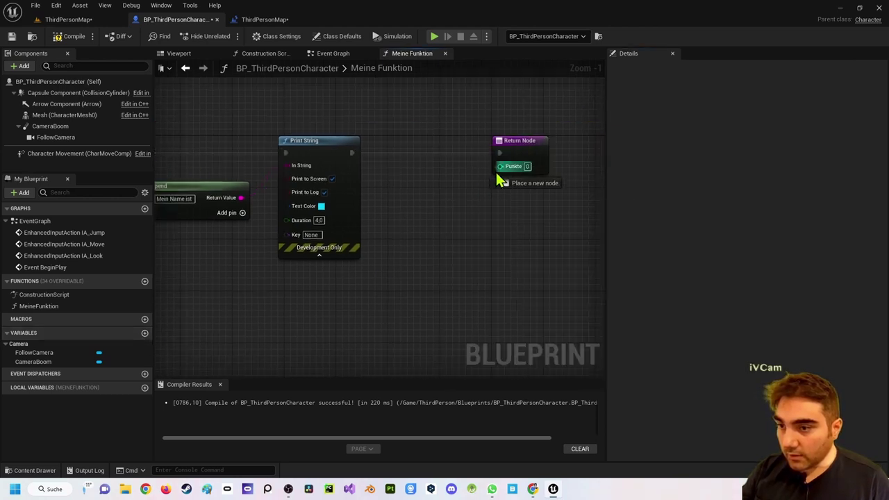
pyautogui.moveTo(500, 166); pyautogui.dragTo(472, 221)
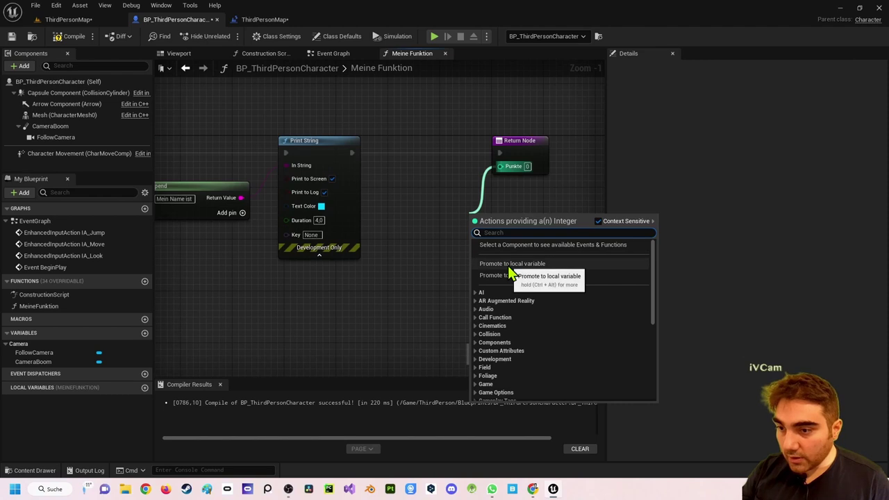
pyautogui.click(511, 276)
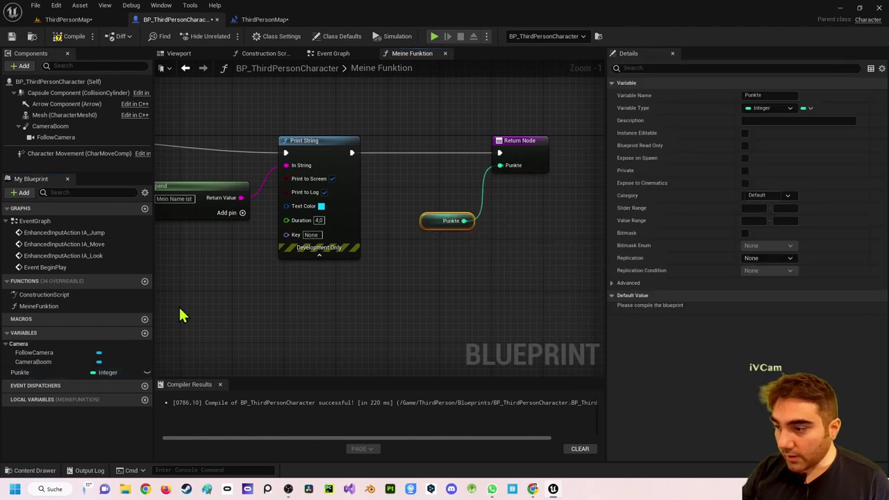
pyautogui.click(52, 372)
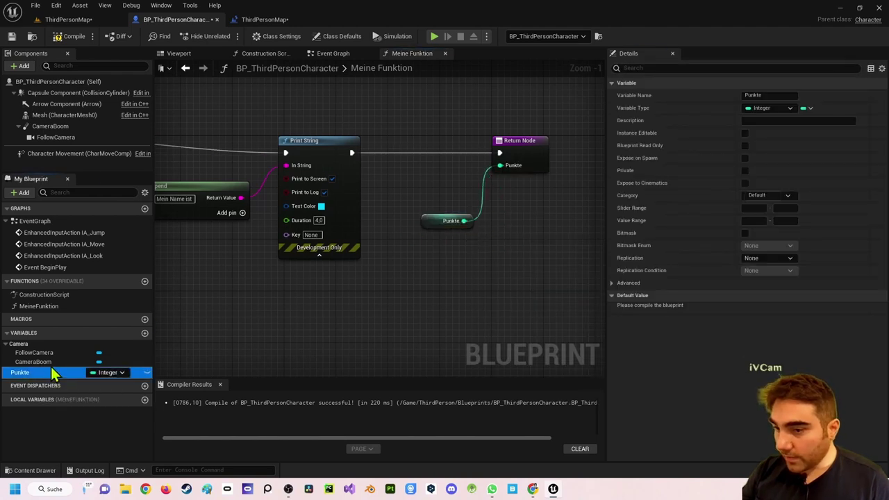
pyautogui.click(70, 36)
pyautogui.click(746, 309)
pyautogui.write('22')
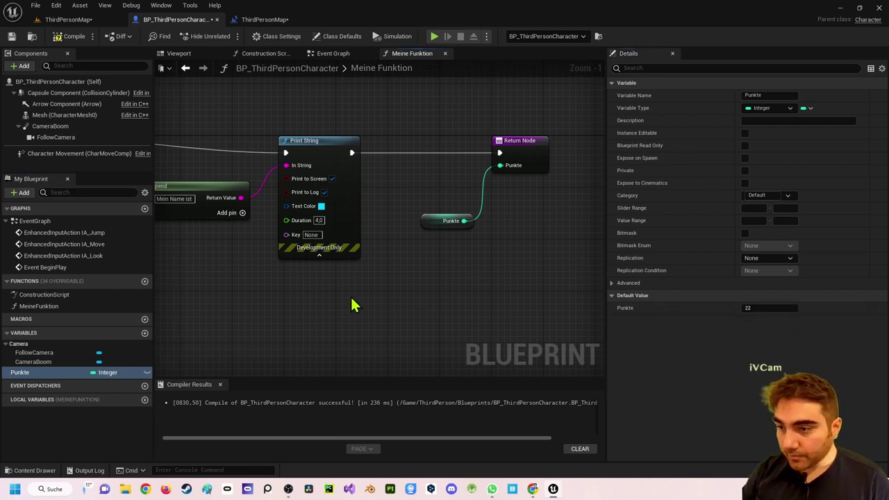
pyautogui.click(424, 221)
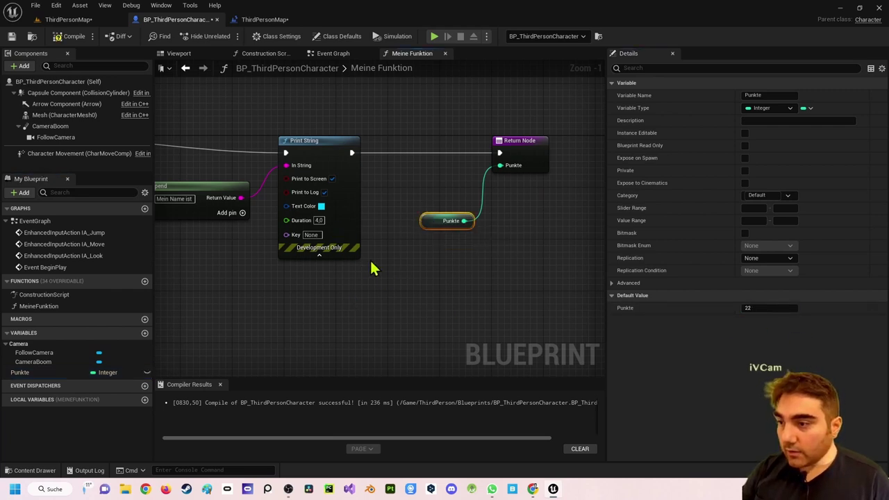
pyautogui.moveTo(177, 216); pyautogui.dragTo(299, 212, button='right')
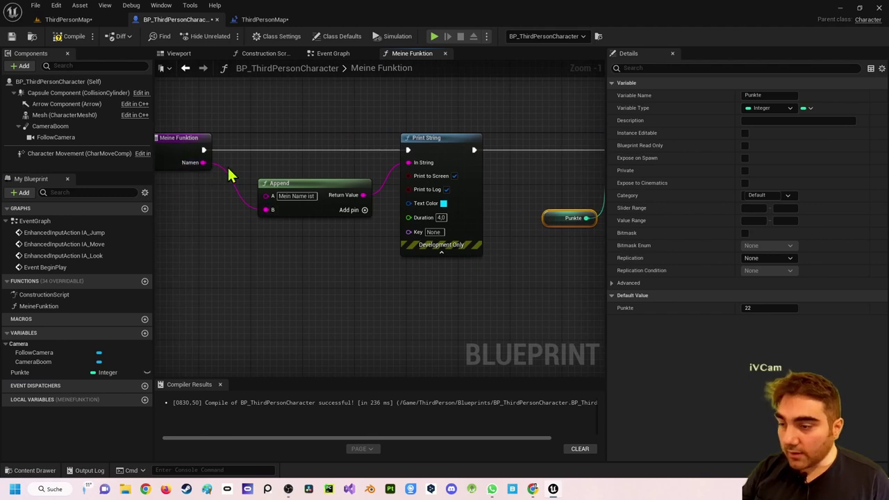
# Step: In the level graph, add a Print String after Meine Funktion, wiring Punkte in through a conversion node
pyautogui.moveTo(394, 198); pyautogui.dragTo(248, 256, button='right')
pyautogui.rightClick(334, 227)
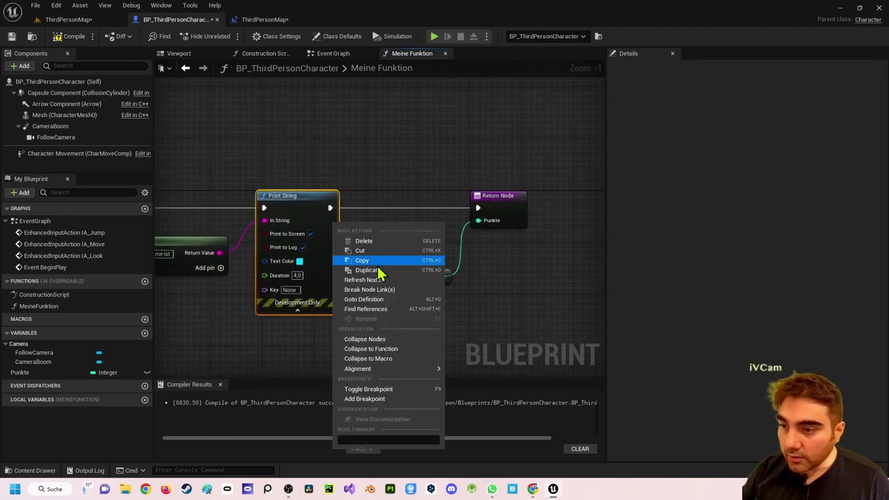
pyautogui.click(432, 202)
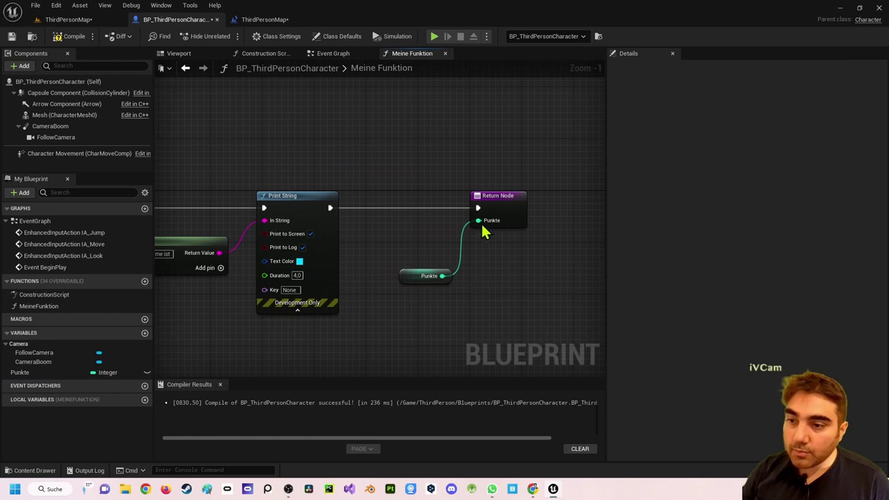
pyautogui.click(264, 21)
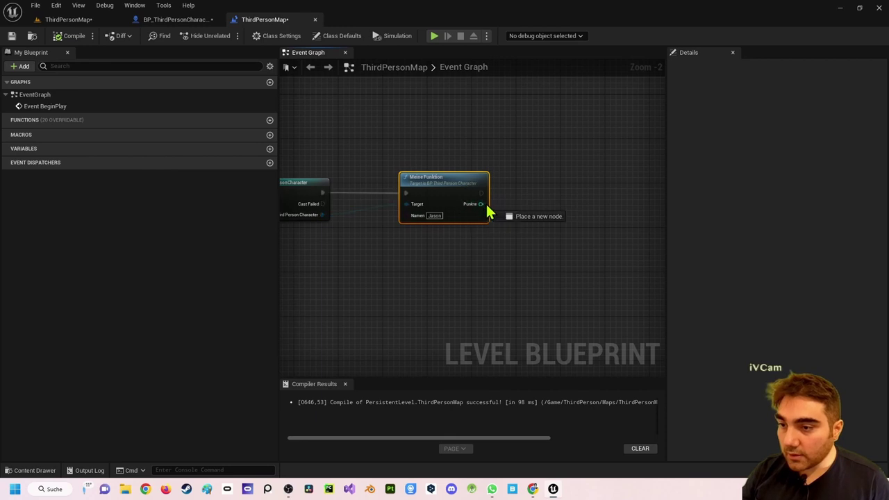
pyautogui.moveTo(480, 204); pyautogui.dragTo(573, 198)
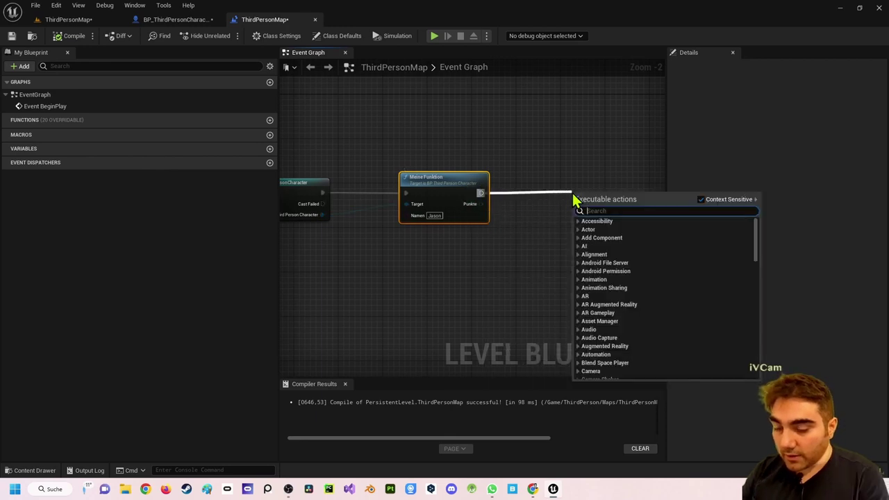
pyautogui.write('print')
pyautogui.press('Return')
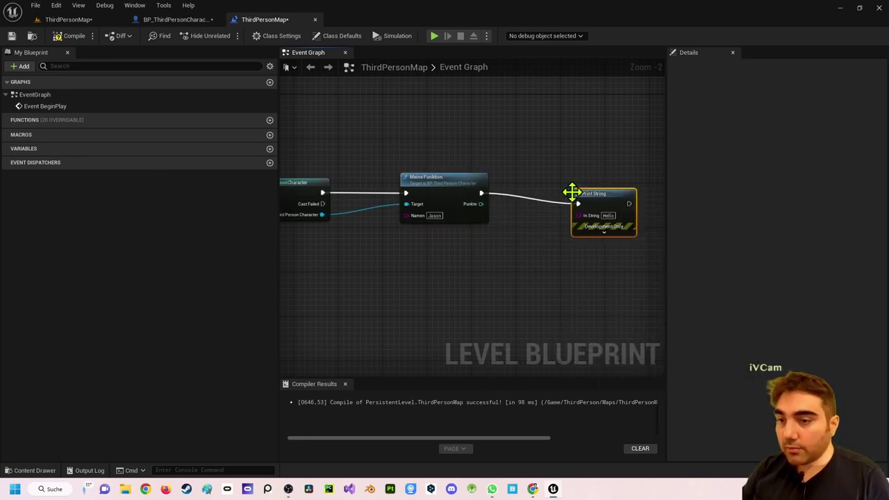
pyautogui.moveTo(573, 191); pyautogui.dragTo(614, 181)
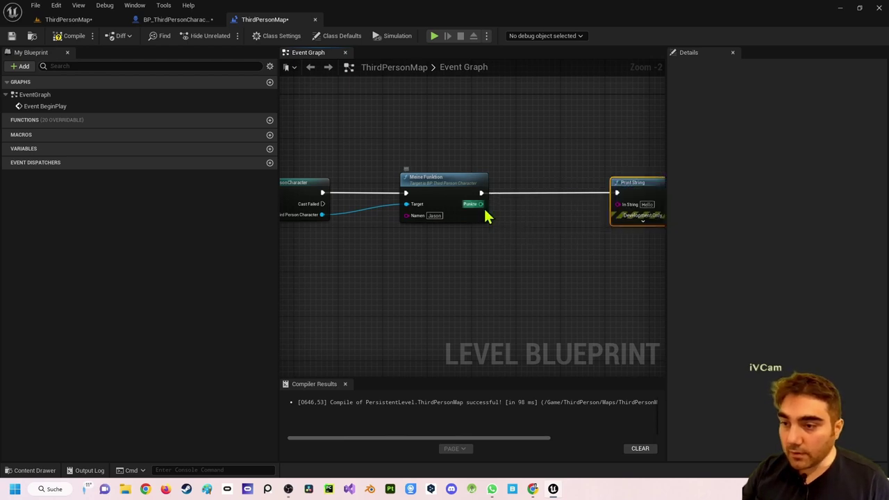
pyautogui.moveTo(481, 205)
pyautogui.mouseDown()
pyautogui.moveTo(582, 215)
pyautogui.moveTo(617, 204)
pyautogui.mouseUp()
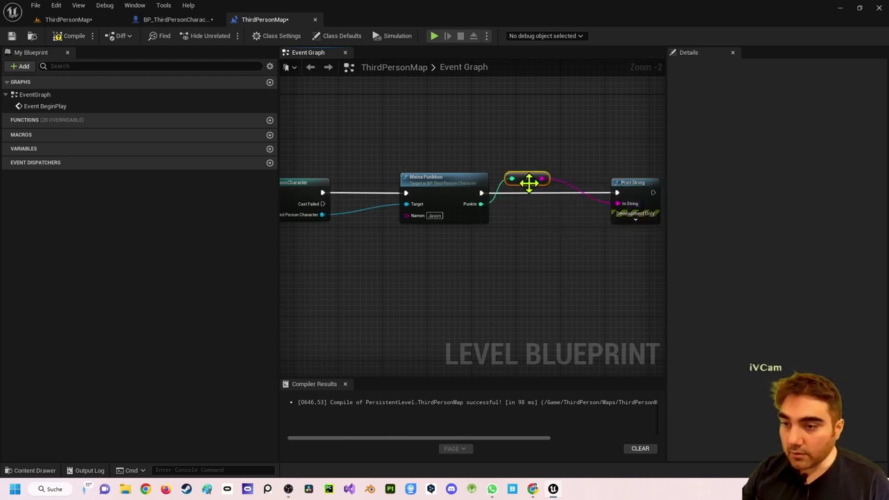
pyautogui.moveTo(529, 182); pyautogui.dragTo(567, 222)
pyautogui.scroll(-1, 427, 145)
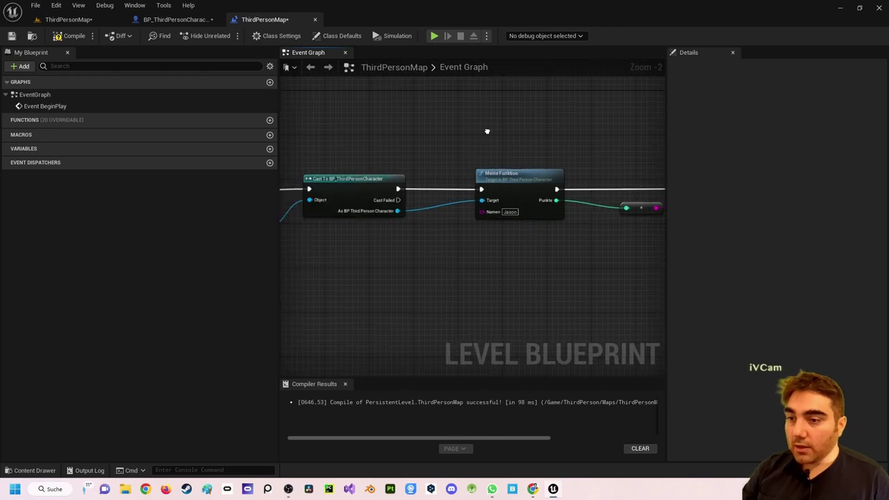
pyautogui.scroll(-1, 490, 140)
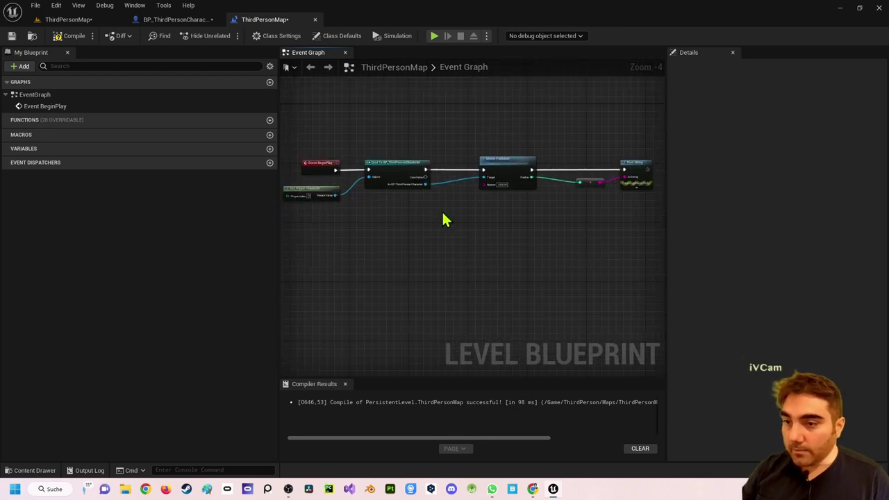
# Step: Compile the level blueprint, then open Meine Funktion's graph from its call node
pyautogui.click(61, 36)
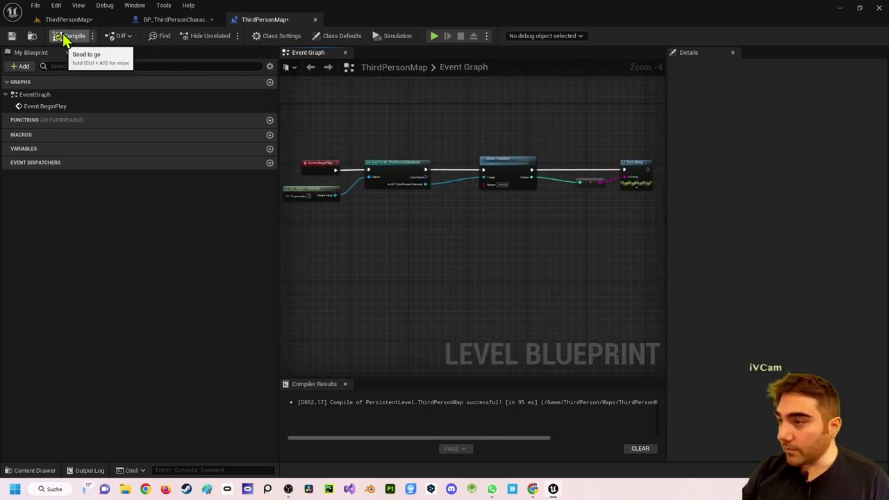
pyautogui.rightClick(358, 119)
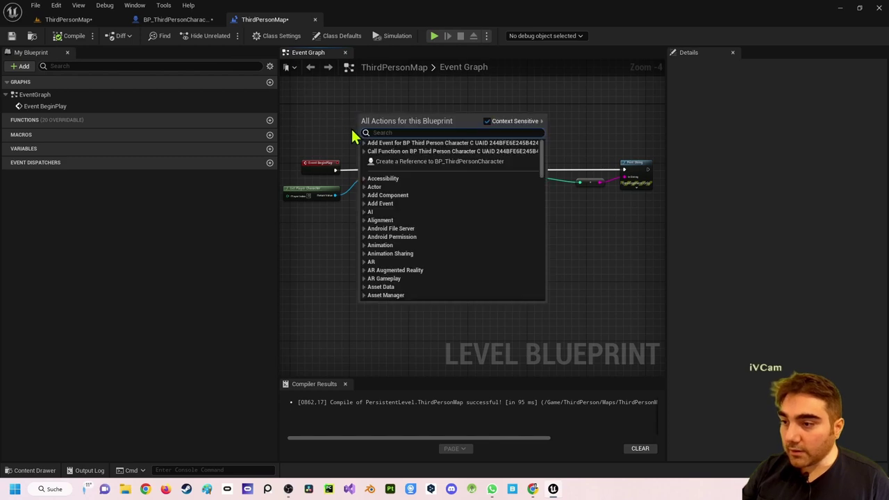
pyautogui.scroll(1, 326, 133)
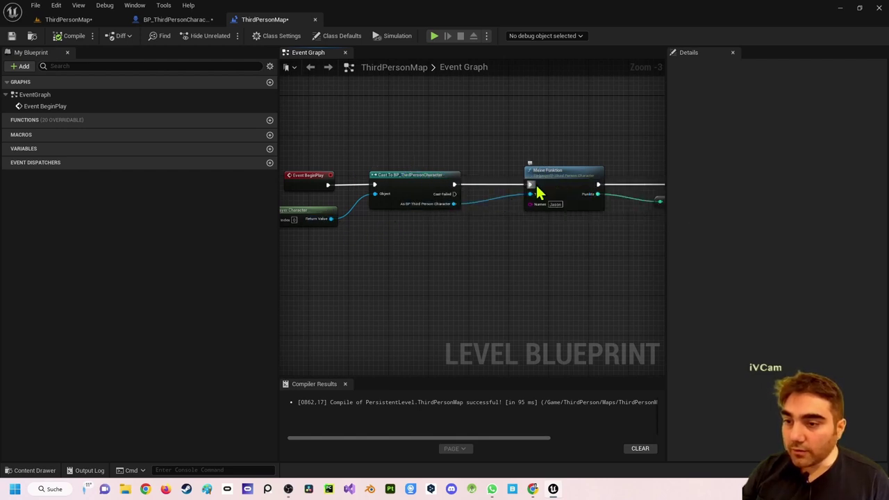
pyautogui.moveTo(603, 242); pyautogui.dragTo(468, 259, button='right')
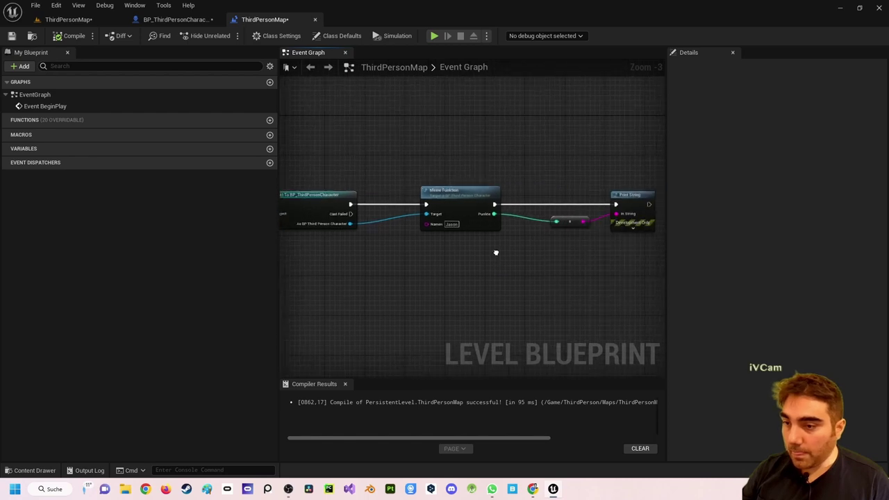
pyautogui.rightClick(467, 256)
pyautogui.click(422, 227)
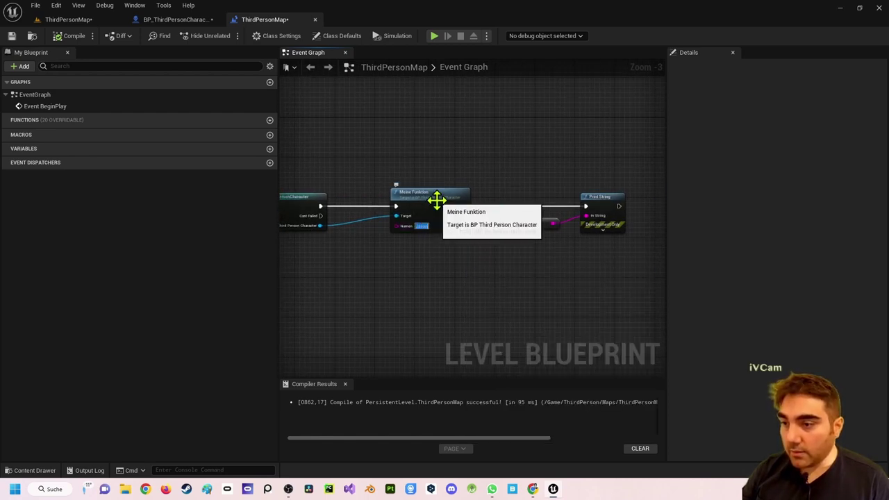
pyautogui.doubleClick(436, 200)
# Step: Inspect the Punkte getter's details to confirm its default of 22, then go back to the level graph
pyautogui.scroll(-1, 414, 215)
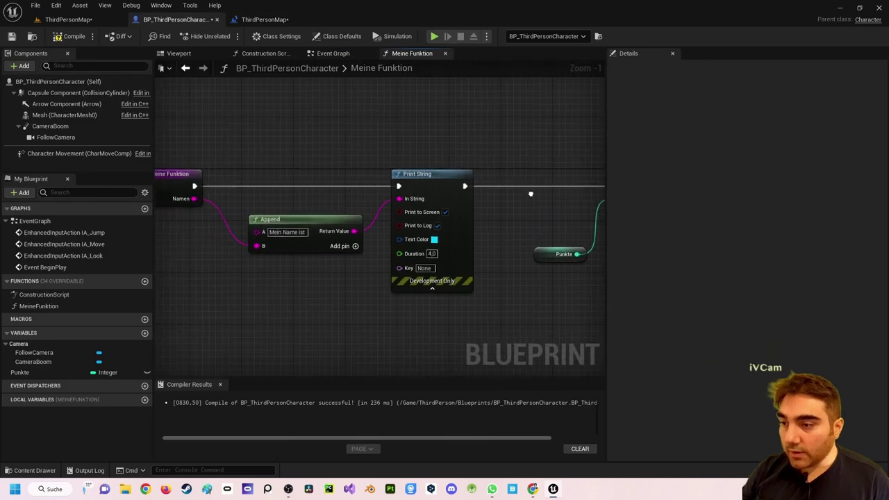
pyautogui.rightClick(561, 193)
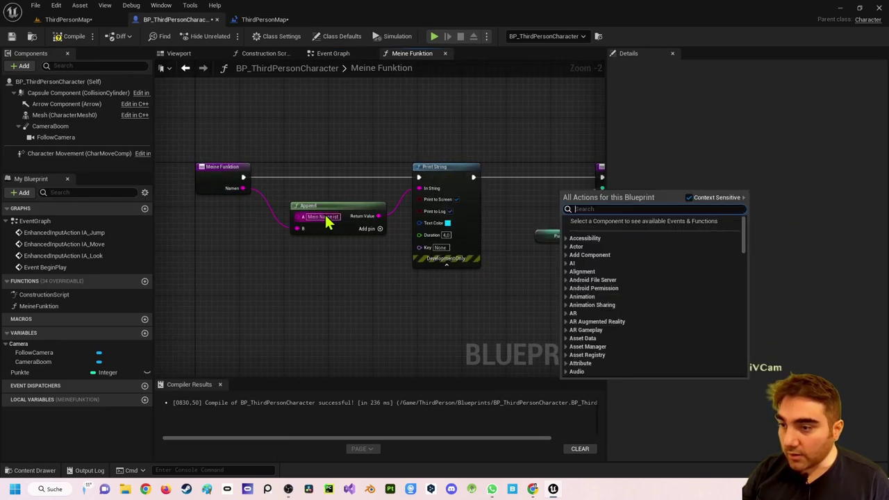
pyautogui.moveTo(410, 253); pyautogui.dragTo(251, 263, button='right')
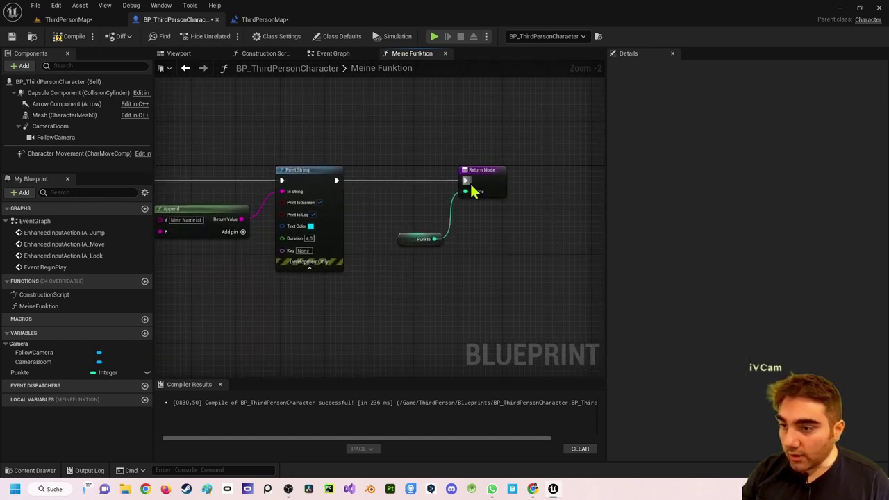
pyautogui.click(409, 240)
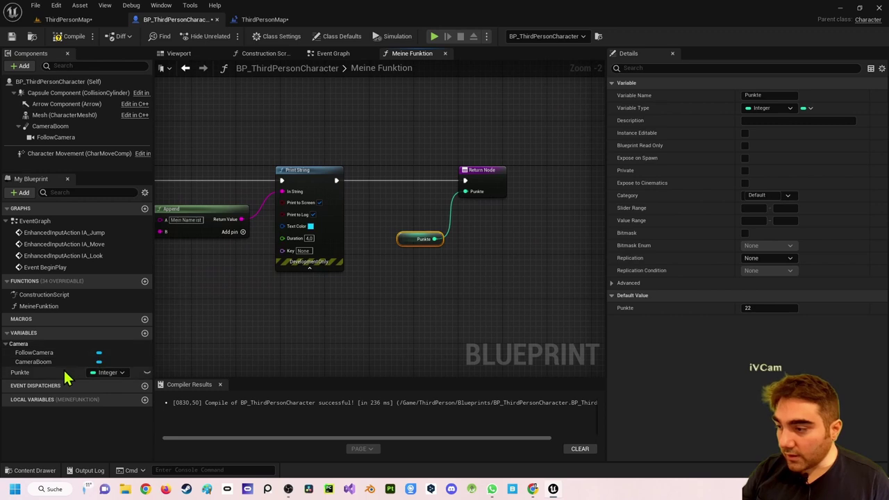
pyautogui.click(264, 20)
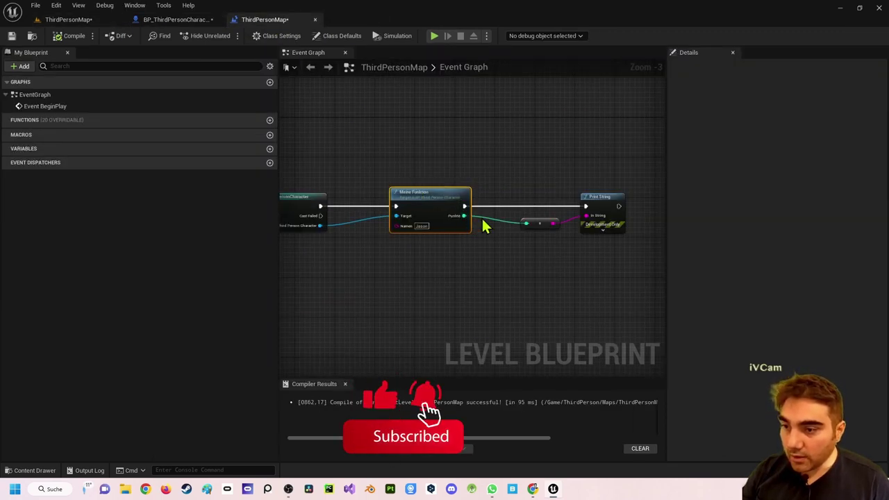
# Step: Move Print String further right and delete the integer-to-string conversion node
pyautogui.click(596, 200)
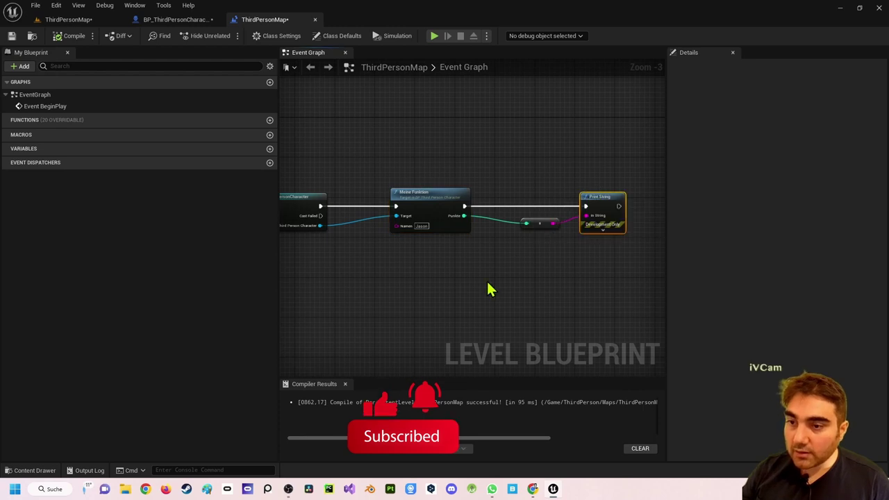
pyautogui.moveTo(488, 287); pyautogui.dragTo(379, 222, button='right')
pyautogui.moveTo(455, 178); pyautogui.dragTo(539, 178)
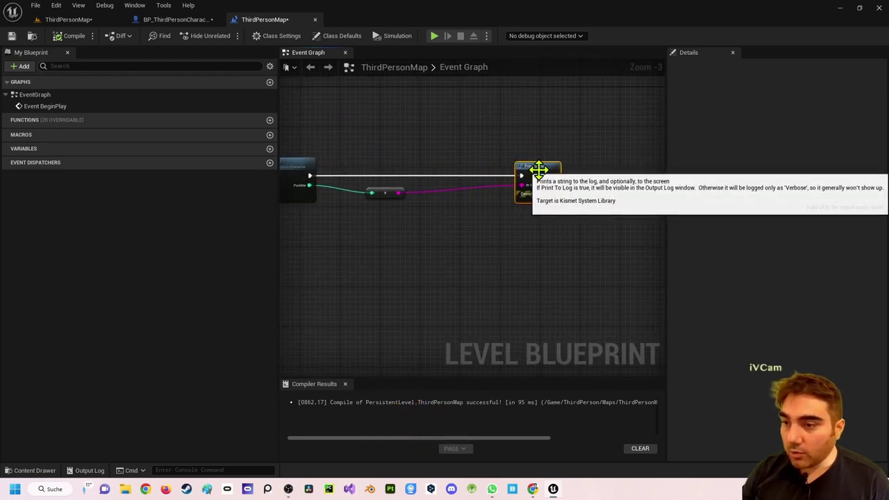
pyautogui.click(385, 194)
pyautogui.press('Delete')
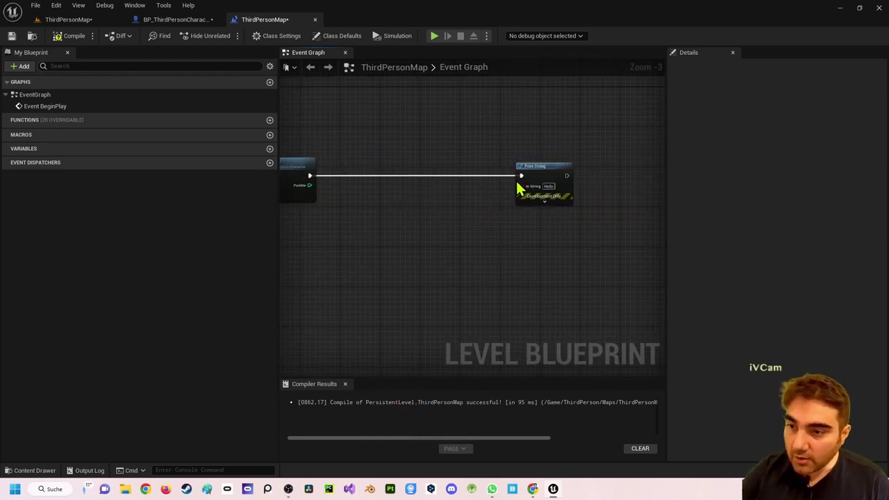
# Step: Insert an Append node feeding Print String's In String
pyautogui.moveTo(523, 188); pyautogui.dragTo(466, 251)
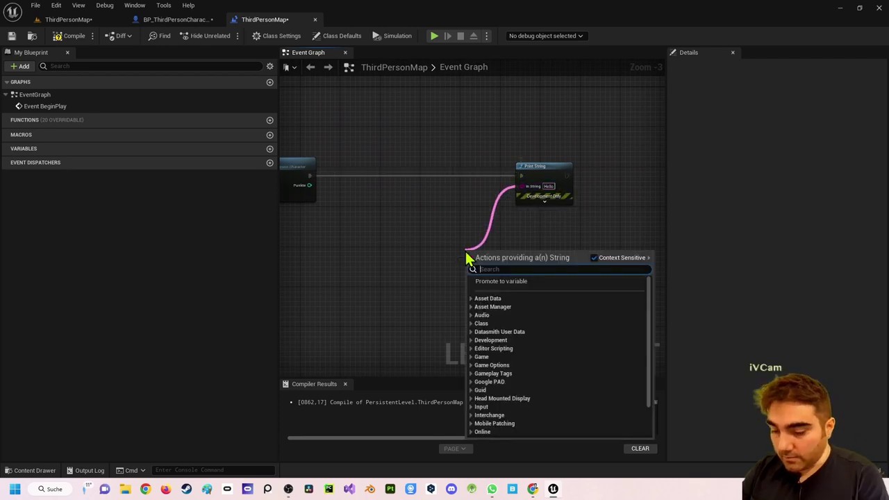
pyautogui.write('appen')
pyautogui.press('Return')
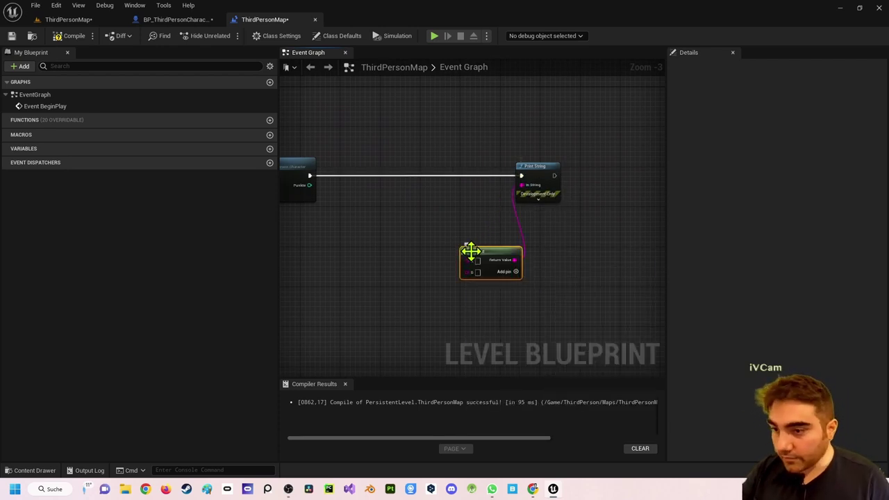
pyautogui.scroll(-1, 387, 240)
pyautogui.moveTo(387, 241)
pyautogui.mouseDown(button='right')
pyautogui.moveTo(592, 239)
pyautogui.moveTo(417, 234)
pyautogui.mouseUp(button='right')
pyautogui.rightClick(420, 232)
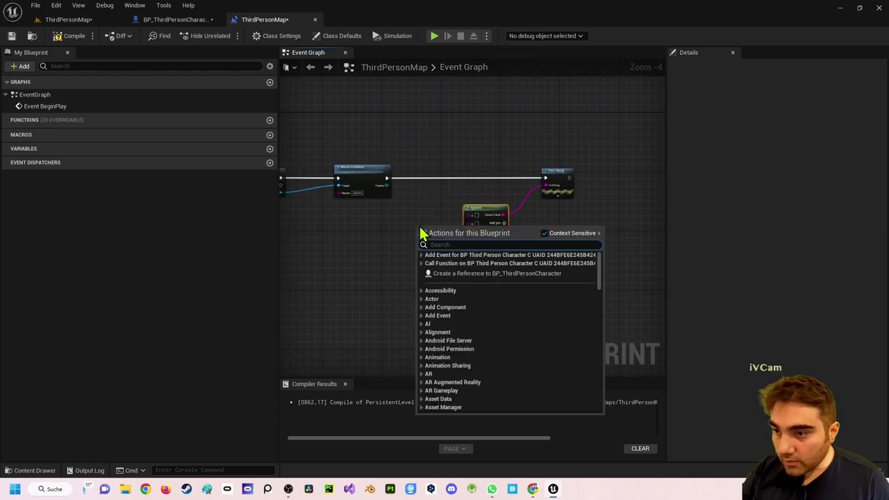
pyautogui.scroll(4, 414, 197)
pyautogui.click(410, 198)
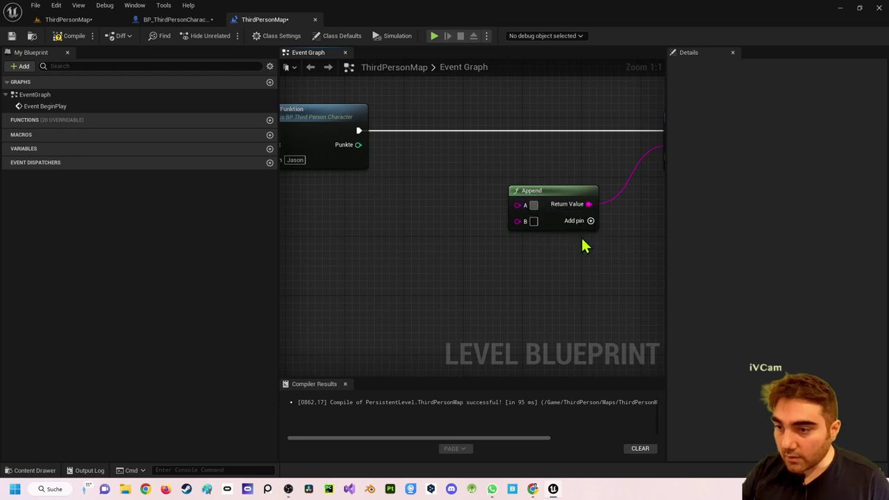
# Step: Type 'Ich habe' into Append's A and wire Punkte into B through an auto-inserted conversion
pyautogui.write('Ich habe')
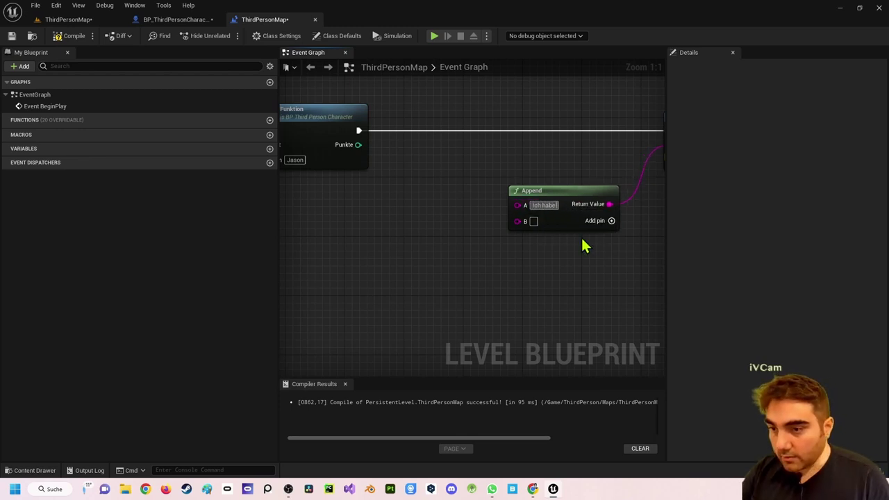
pyautogui.moveTo(358, 145); pyautogui.dragTo(521, 222)
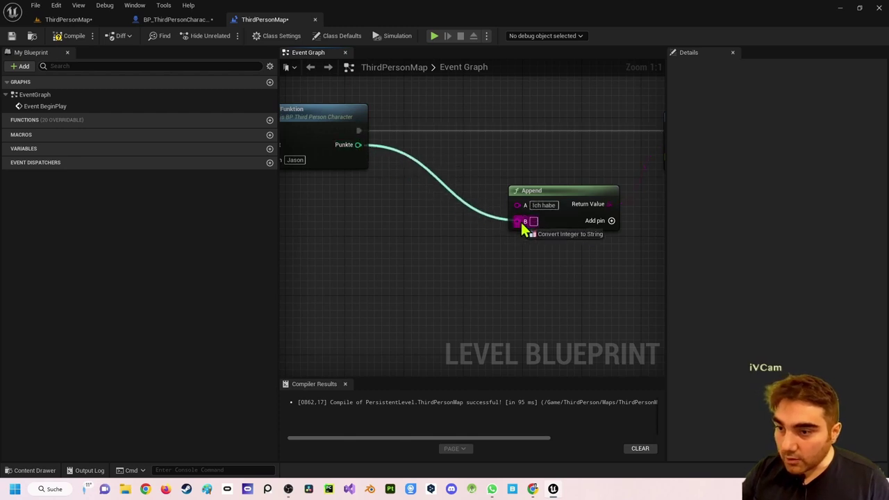
pyautogui.moveTo(405, 154); pyautogui.dragTo(439, 203)
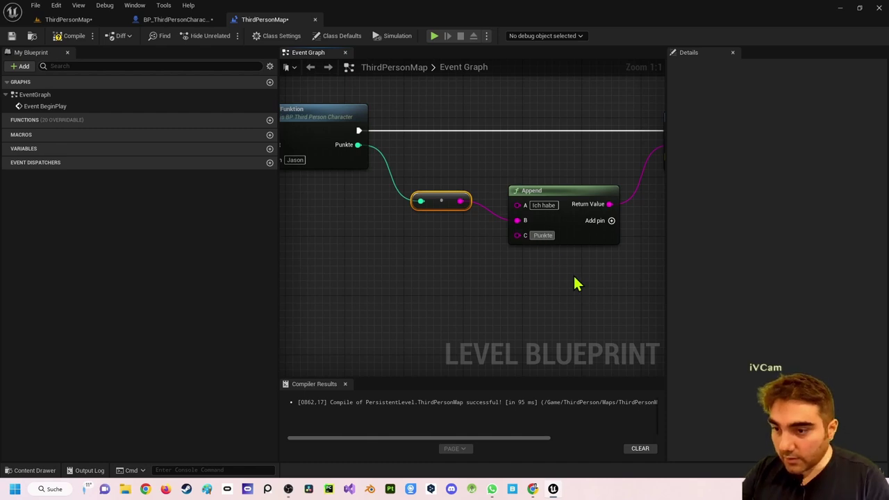
# Step: Compile the level blueprint and view the whole node chain
pyautogui.click(65, 35)
pyautogui.scroll(-2, 348, 139)
pyautogui.moveTo(389, 159); pyautogui.dragTo(452, 141, button='right')
pyautogui.rightClick(452, 142)
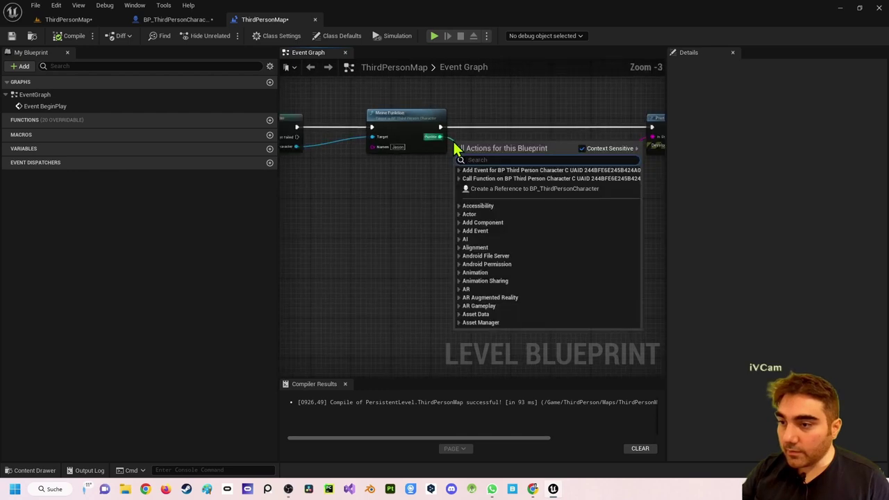
pyautogui.scroll(-2, 395, 172)
pyautogui.click(394, 182)
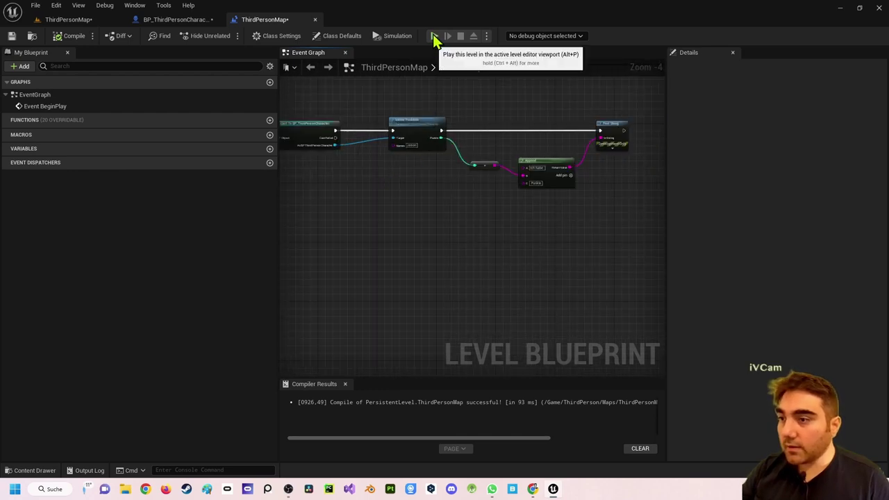
# Step: Play the level to test the printed message, then stop and recentre the graph
pyautogui.click(433, 36)
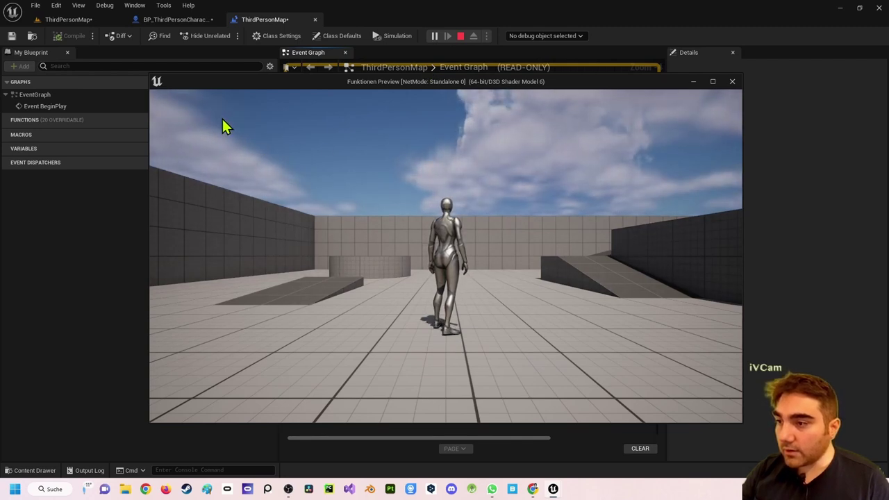
pyautogui.click(732, 82)
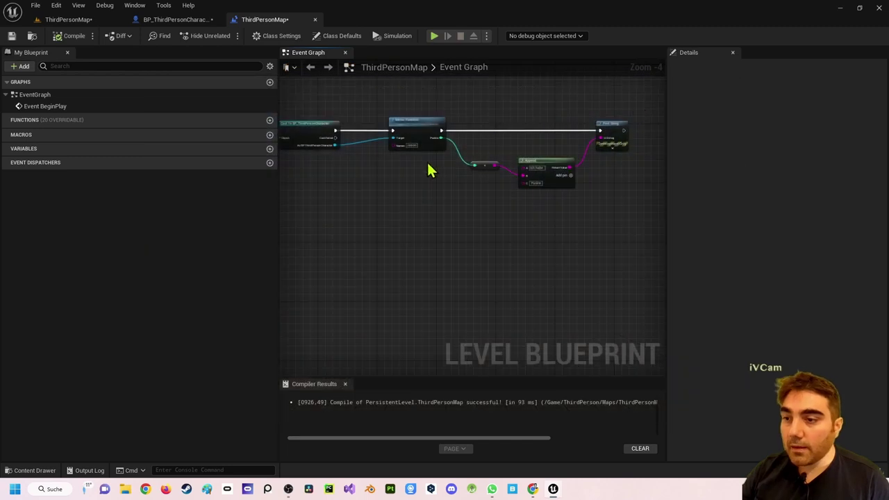
pyautogui.moveTo(427, 169); pyautogui.dragTo(484, 207, button='right')
pyautogui.scroll(2, 479, 207)
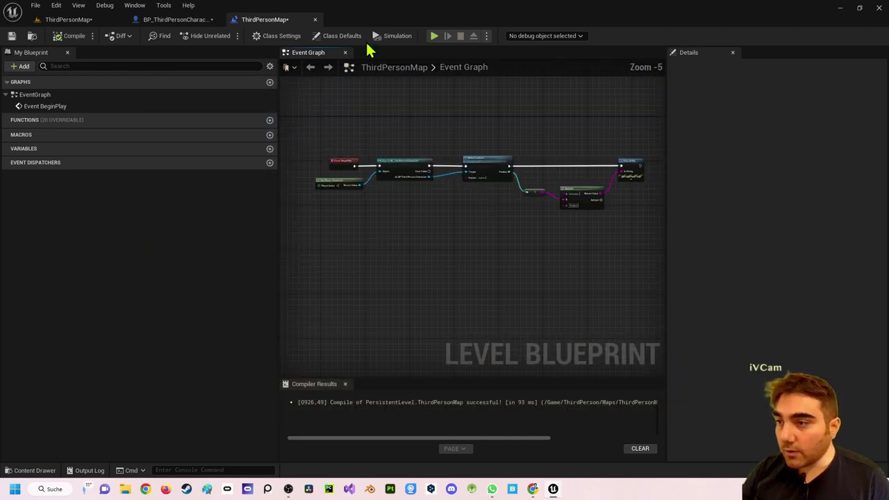
# Step: In Meine Funktion, shift the Return Node and Punkte getter further right of Print String
pyautogui.click(179, 21)
pyautogui.moveTo(271, 99); pyautogui.dragTo(436, 125, button='right')
pyautogui.scroll(-2, 437, 125)
pyautogui.scroll(1, 437, 125)
pyautogui.rightClick(436, 125)
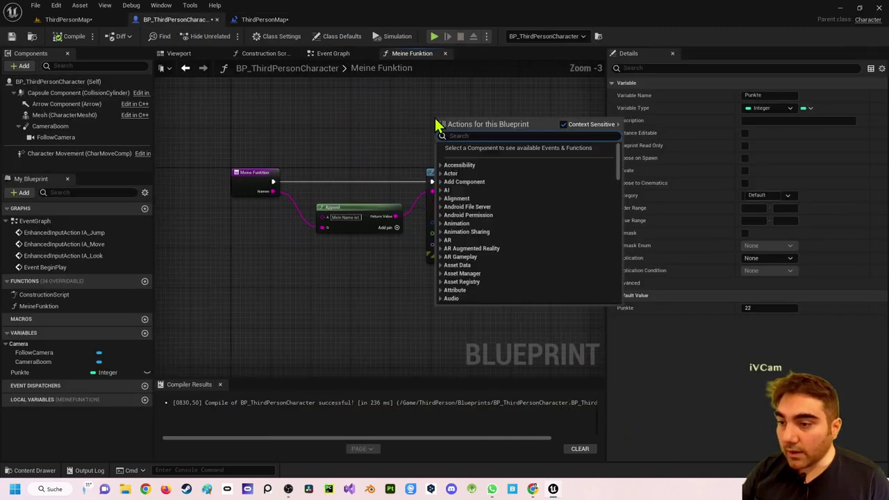
pyautogui.click(381, 130)
pyautogui.moveTo(383, 131); pyautogui.dragTo(341, 131, button='right')
pyautogui.rightClick(341, 130)
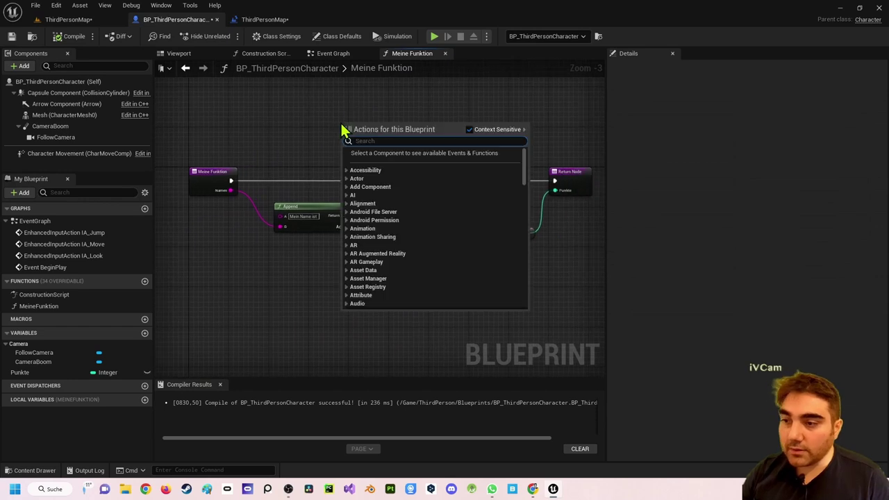
pyautogui.click(312, 138)
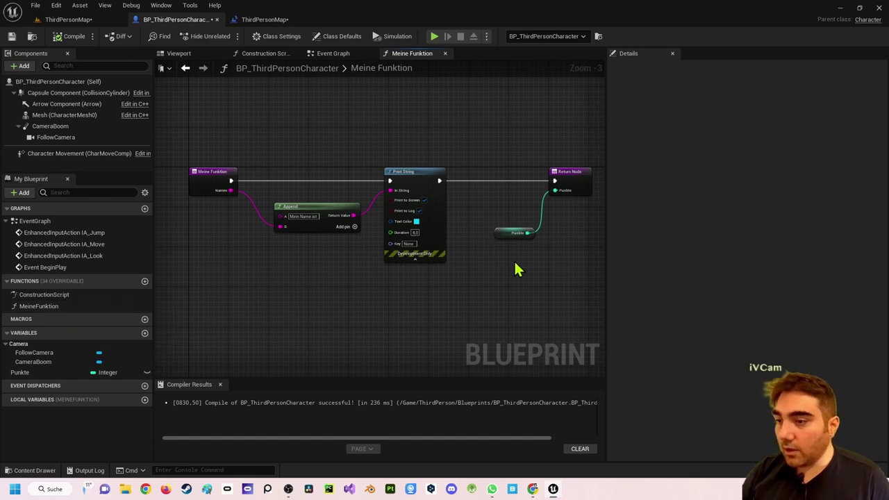
pyautogui.moveTo(497, 269); pyautogui.dragTo(357, 271, button='right')
pyautogui.rightClick(357, 269)
pyautogui.moveTo(364, 153); pyautogui.dragTo(445, 214)
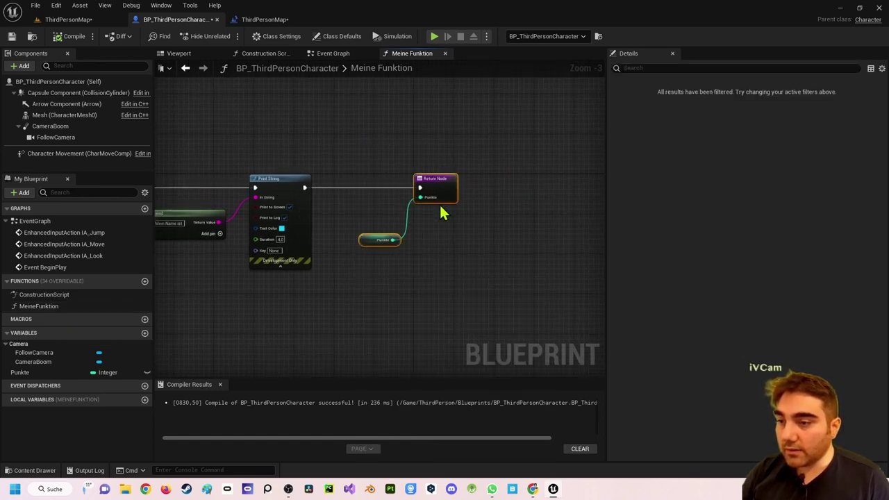
pyautogui.moveTo(438, 183); pyautogui.dragTo(523, 183)
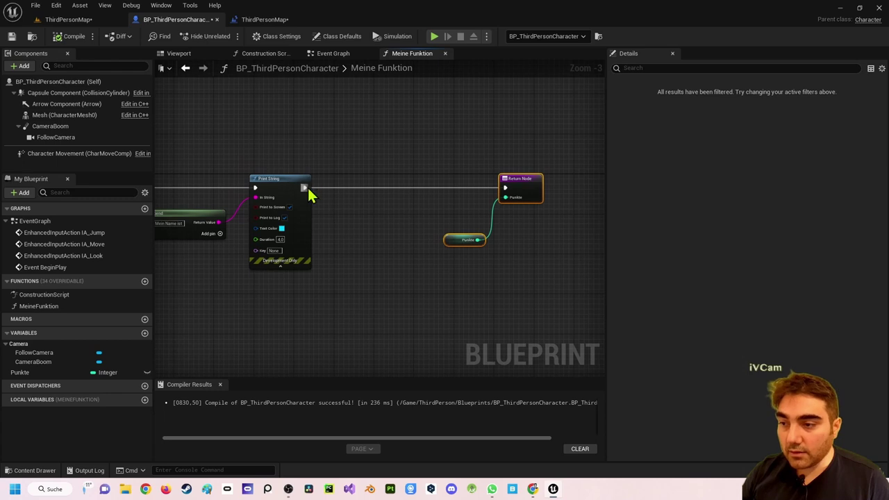
# Step: Add a Set Delay Length node after Print String, delete it, and open the Event Graph
pyautogui.moveTo(304, 187); pyautogui.dragTo(379, 161)
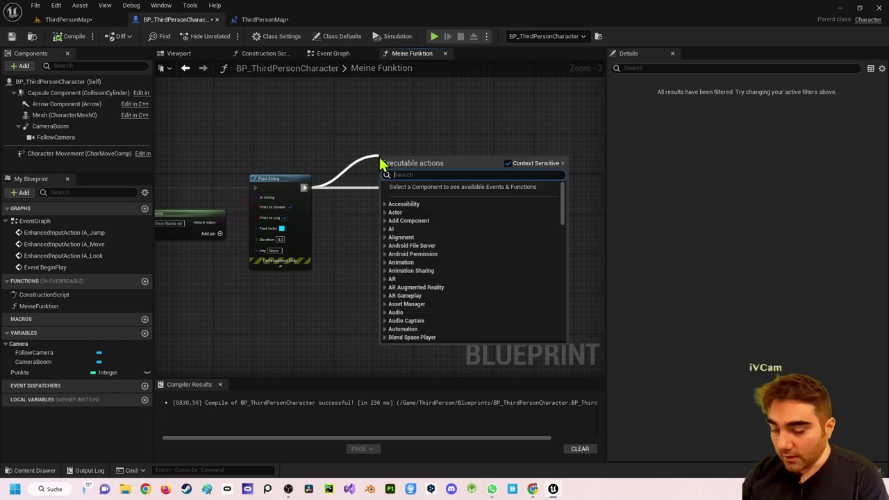
pyautogui.write('delay')
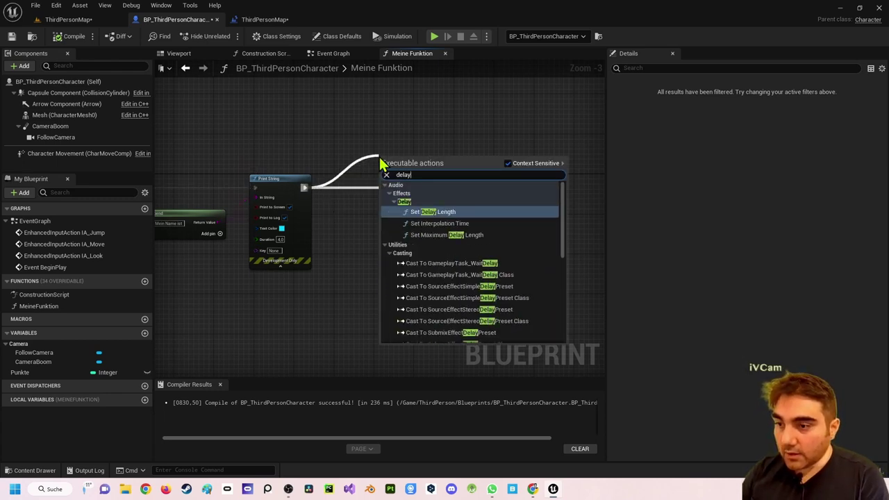
pyautogui.press('Return')
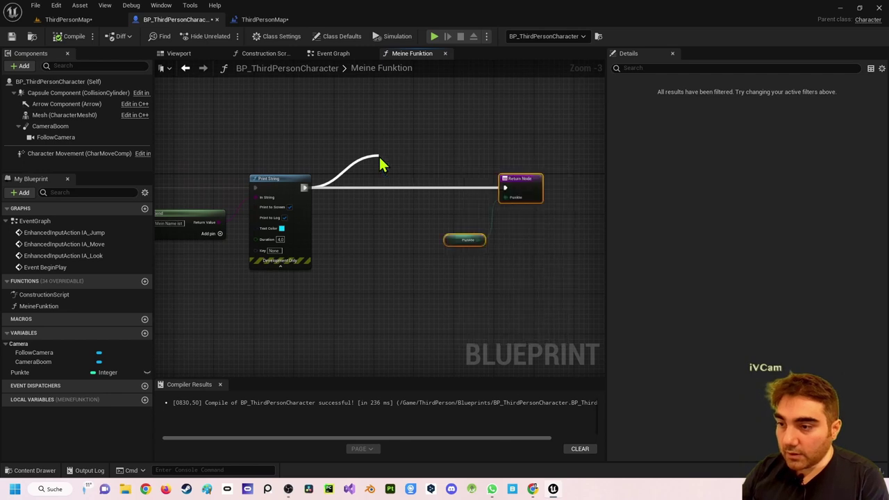
pyautogui.scroll(3, 366, 154)
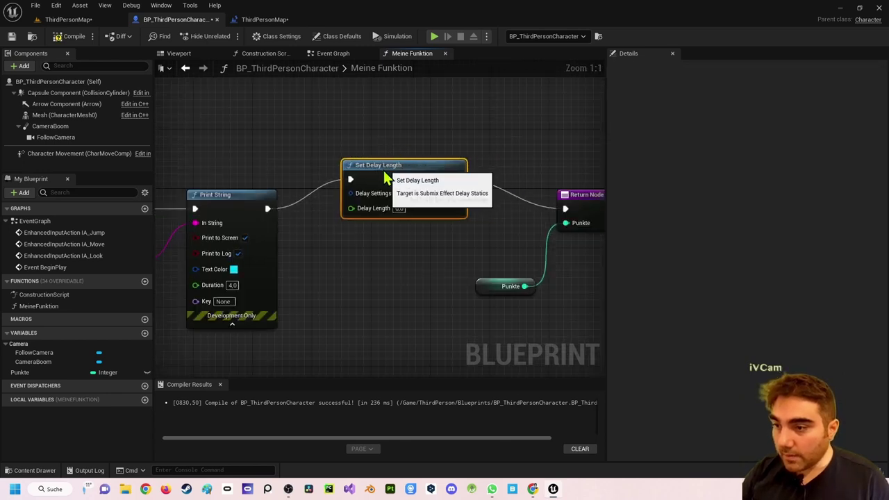
pyautogui.press('Delete')
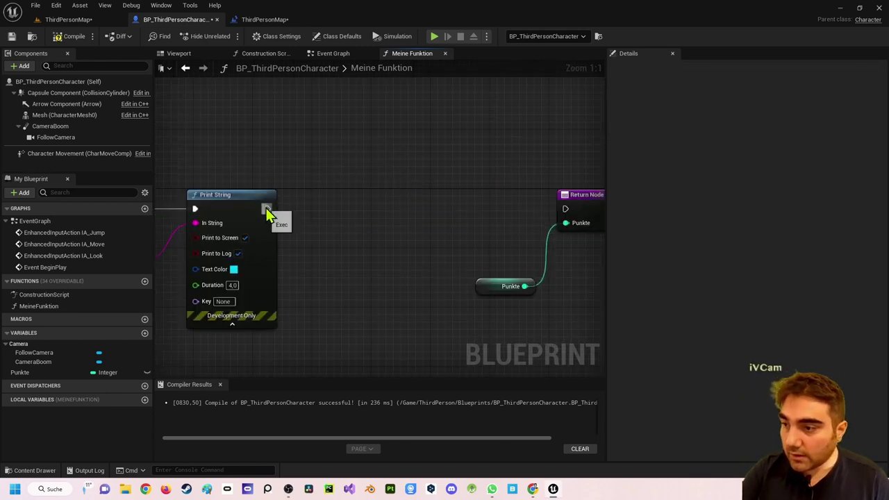
pyautogui.moveTo(268, 208); pyautogui.dragTo(347, 218)
pyautogui.click(330, 56)
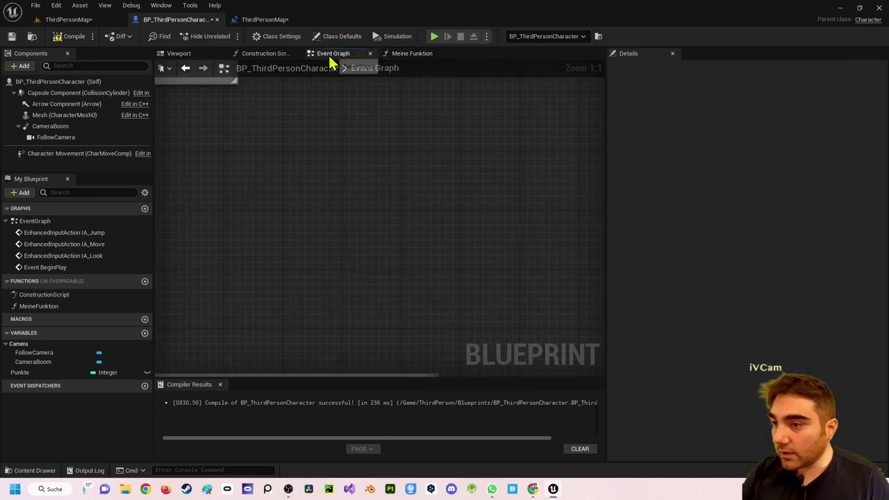
pyautogui.rightClick(362, 168)
pyautogui.write('delay')
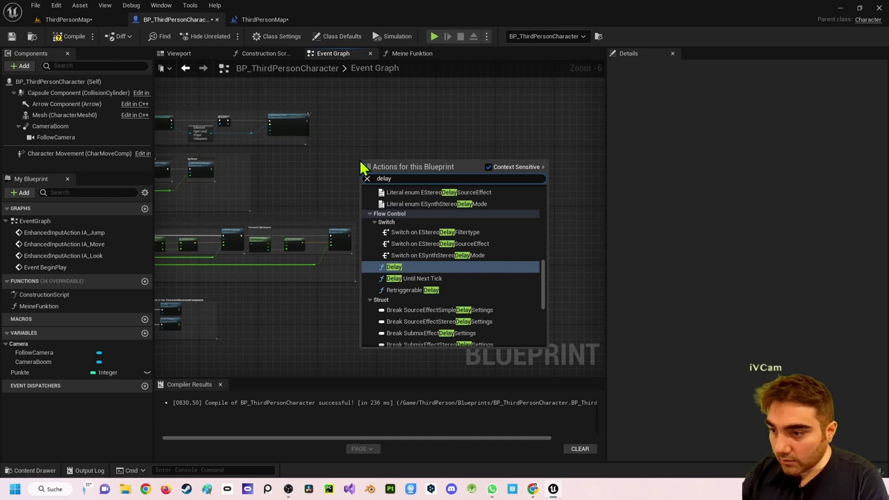
pyautogui.press('Return')
pyautogui.scroll(6, 359, 158)
pyautogui.click(402, 190)
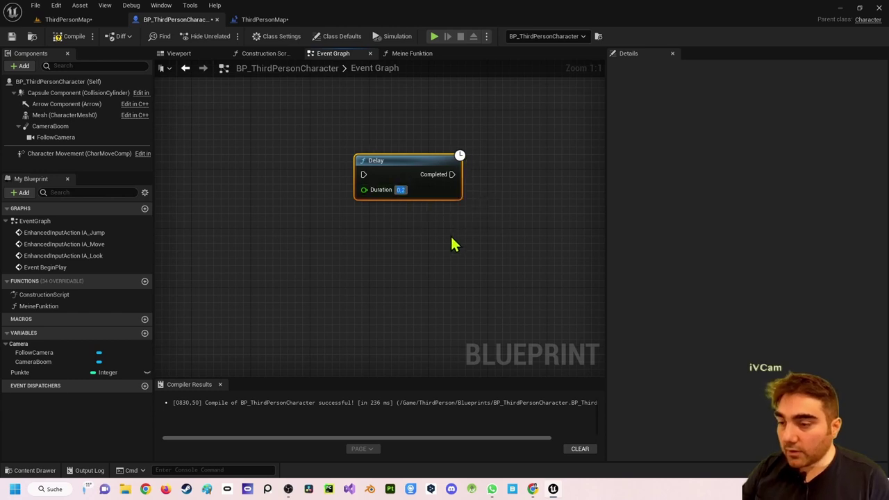
pyautogui.write('2')
pyautogui.press('Return')
pyautogui.click(381, 230)
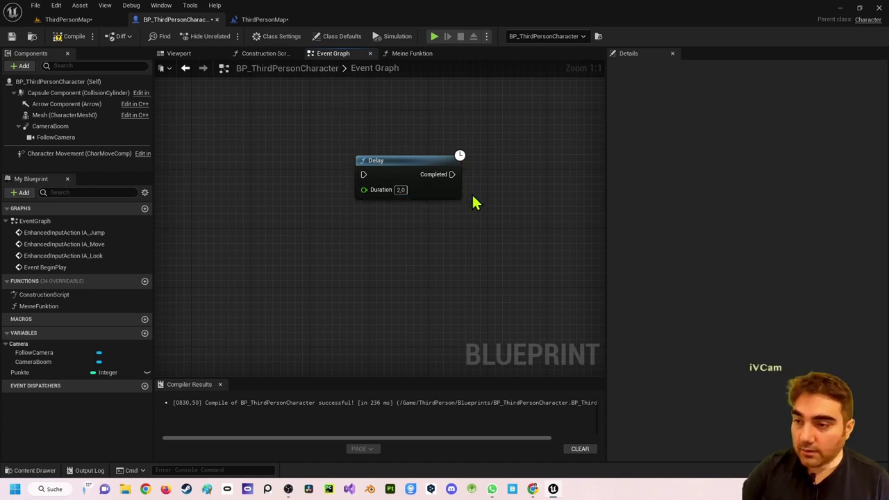
pyautogui.click(439, 194)
pyautogui.press('Delete')
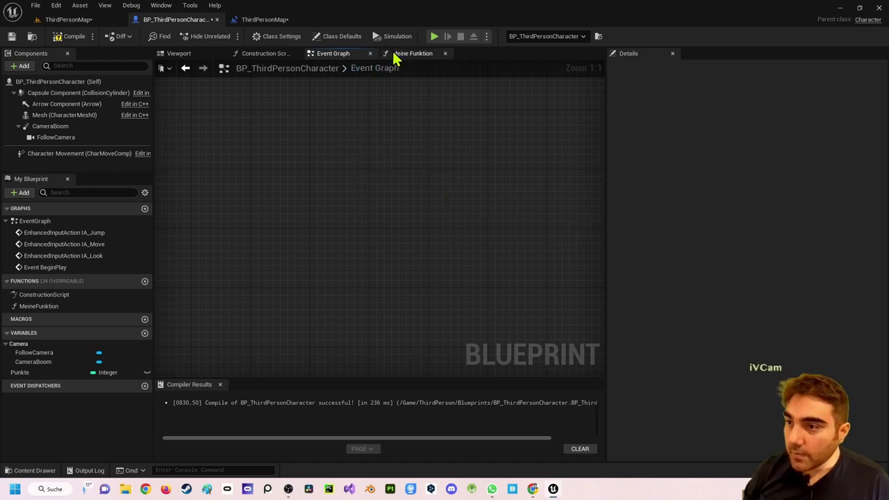
# Step: Back in Meine Funktion, move the Return Node and Punkte getter left beside Print String
pyautogui.click(403, 55)
pyautogui.moveTo(268, 209); pyautogui.dragTo(566, 210)
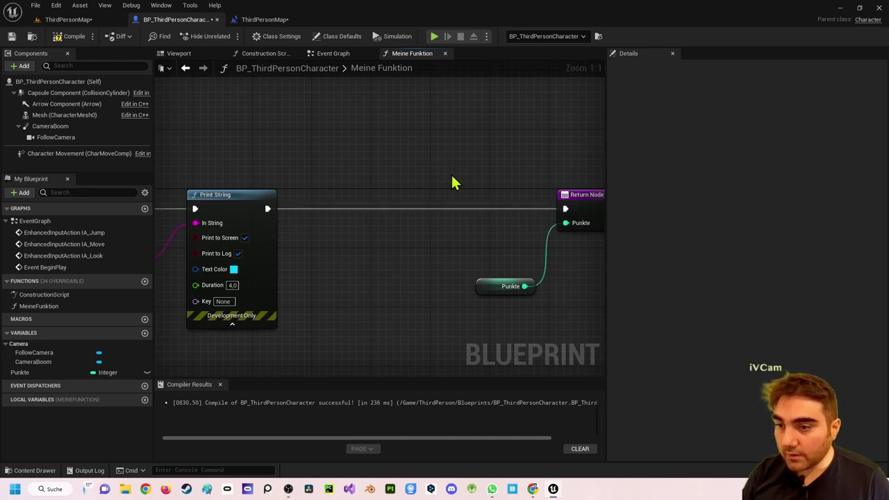
pyautogui.moveTo(452, 183); pyautogui.dragTo(579, 294)
pyautogui.moveTo(580, 210); pyautogui.dragTo(414, 212)
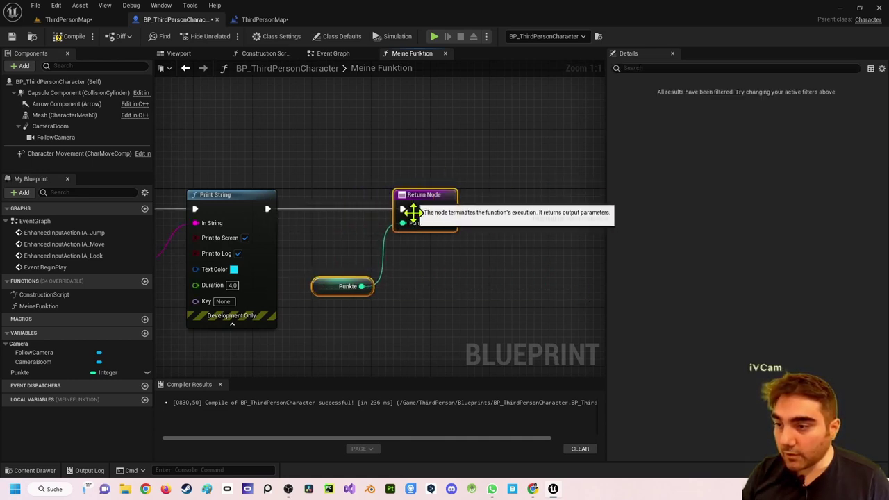
pyautogui.click(484, 279)
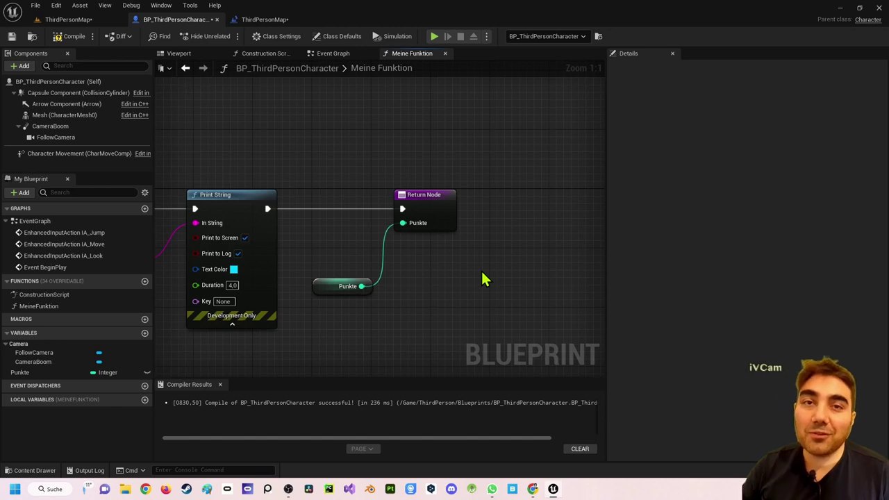